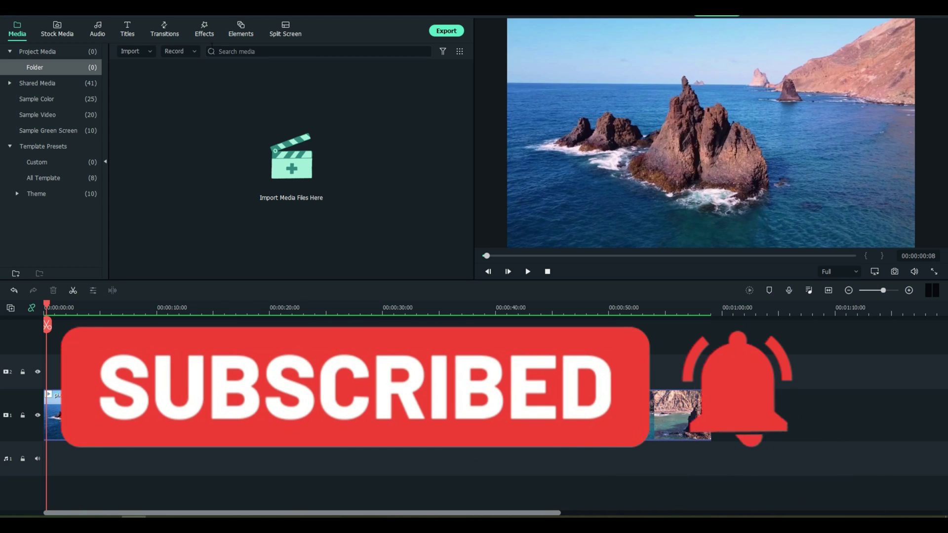
# Place NewBlue Stylizer's Metallic effect on track 2 above the coastal clip and preview its look.
pyautogui.click(204, 30)
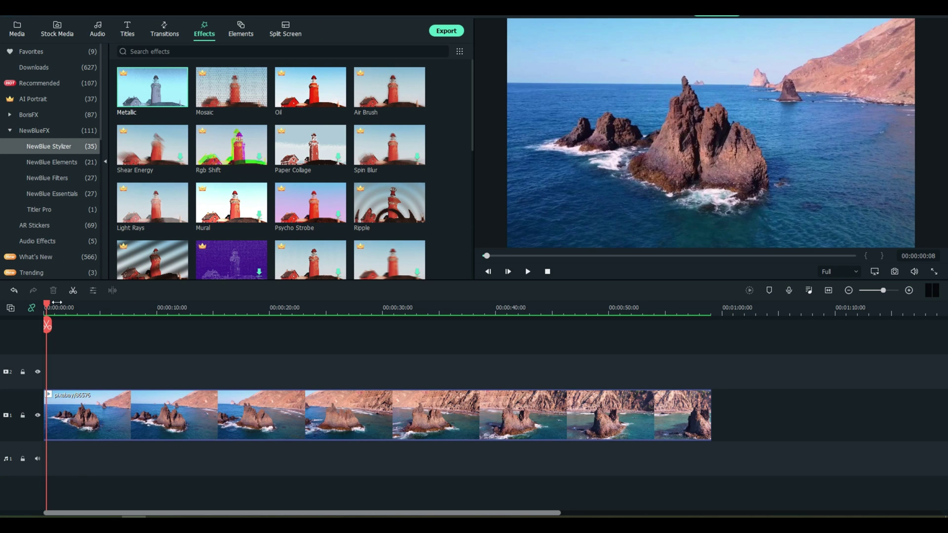
pyautogui.moveTo(47, 308); pyautogui.dragTo(33, 308)
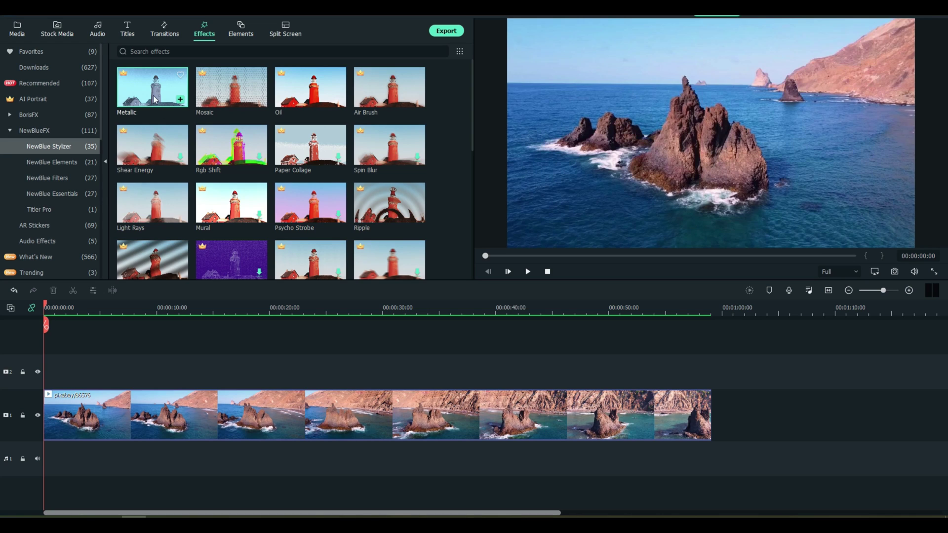
pyautogui.moveTo(148, 236); pyautogui.dragTo(96, 367)
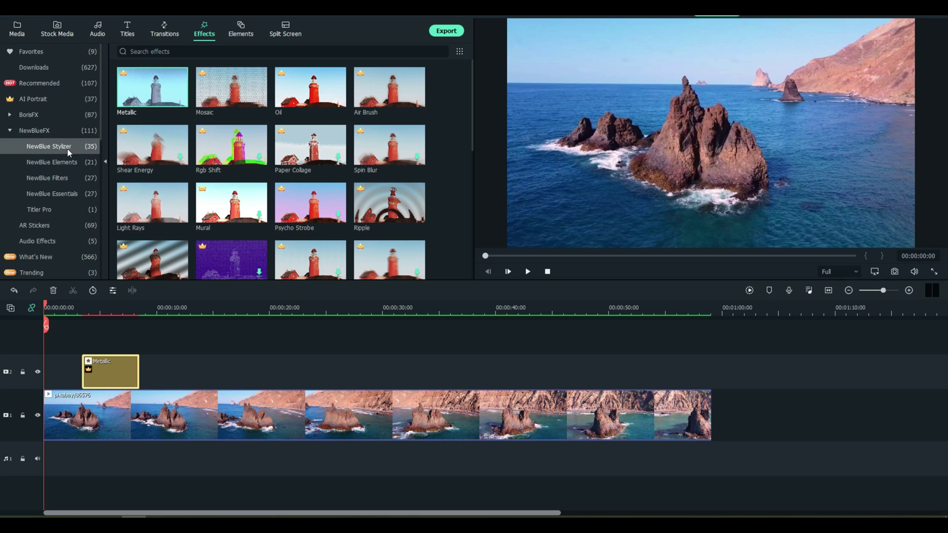
pyautogui.moveTo(46, 304); pyautogui.dragTo(98, 306)
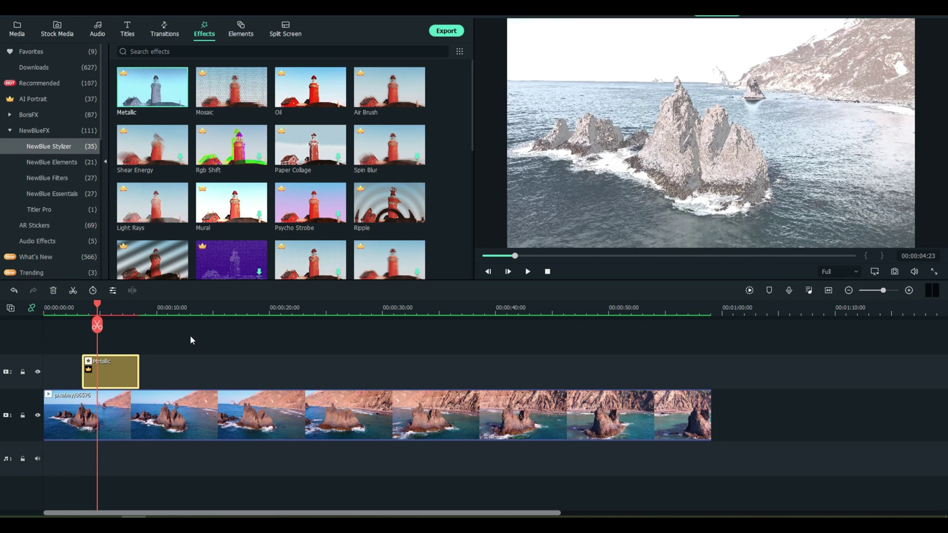
# Start Metallic from the Chill preset, switch its colour to light green and turn Shine down.
pyautogui.doubleClick(114, 369)
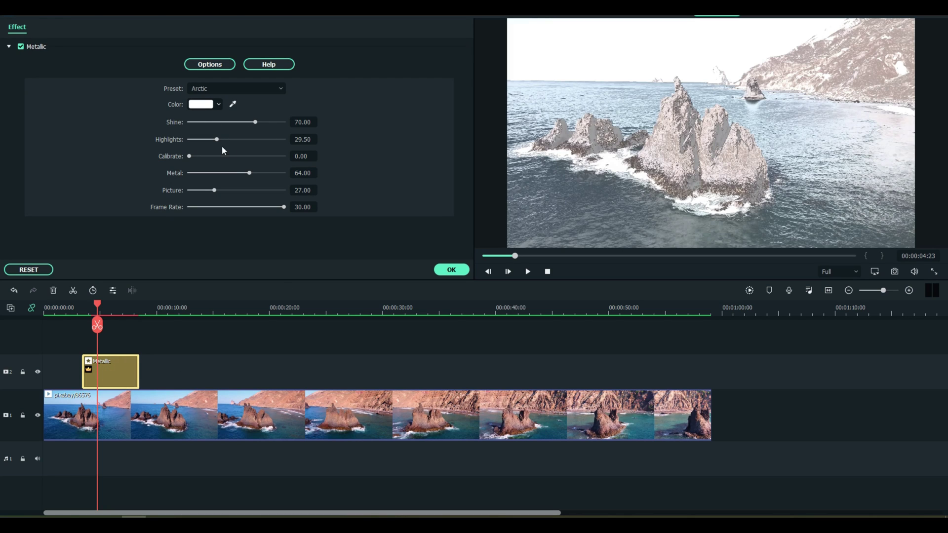
pyautogui.click(229, 88)
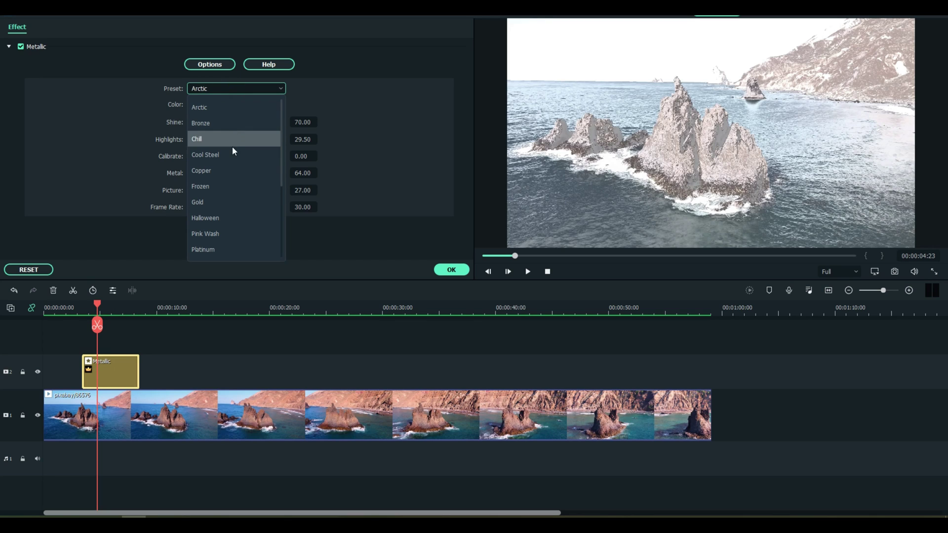
pyautogui.click(213, 145)
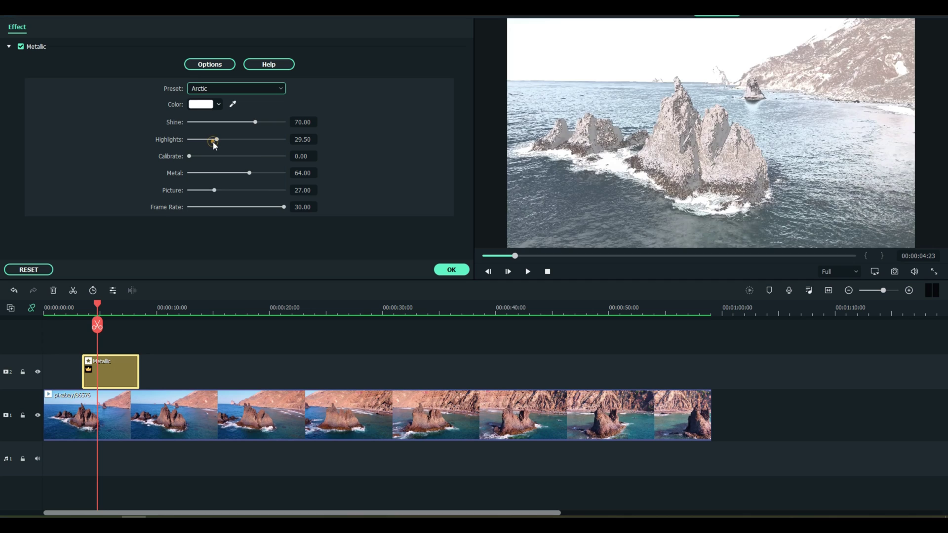
pyautogui.click(217, 105)
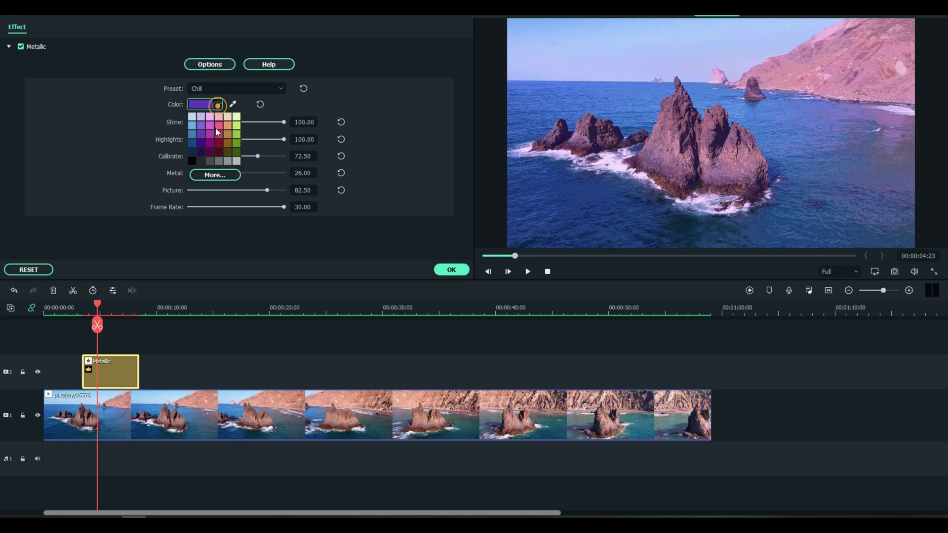
pyautogui.click(191, 142)
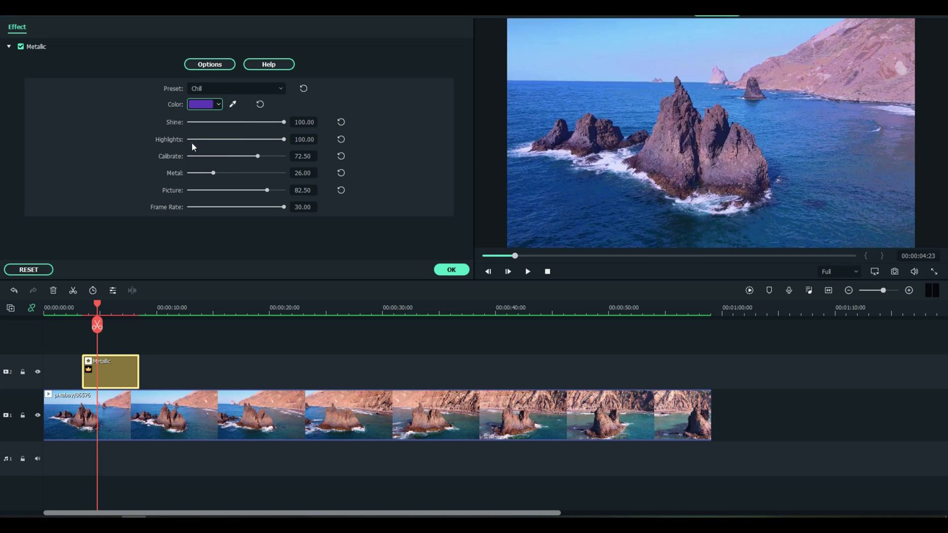
pyautogui.click(218, 105)
pyautogui.click(237, 117)
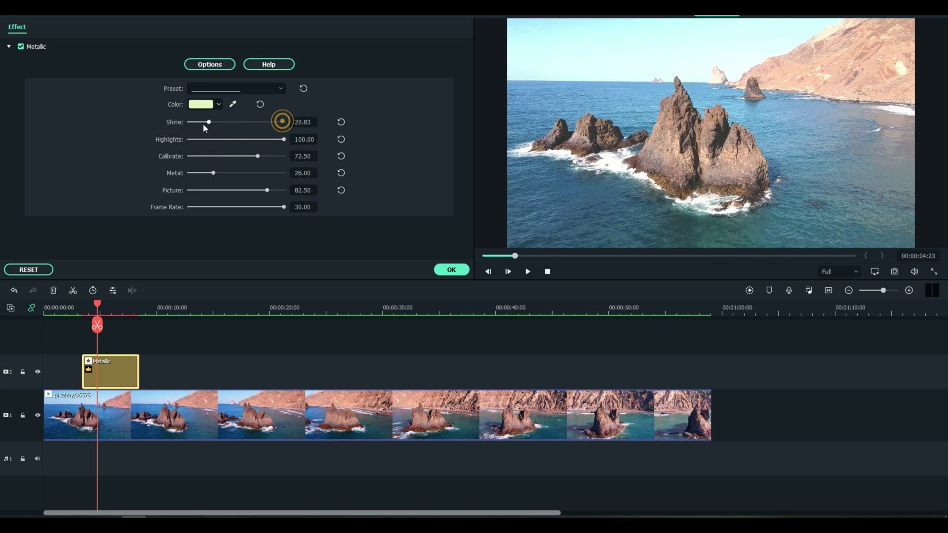
pyautogui.moveTo(285, 123)
pyautogui.mouseDown()
pyautogui.moveTo(188, 123)
pyautogui.moveTo(284, 123)
pyautogui.mouseUp()
pyautogui.click(452, 271)
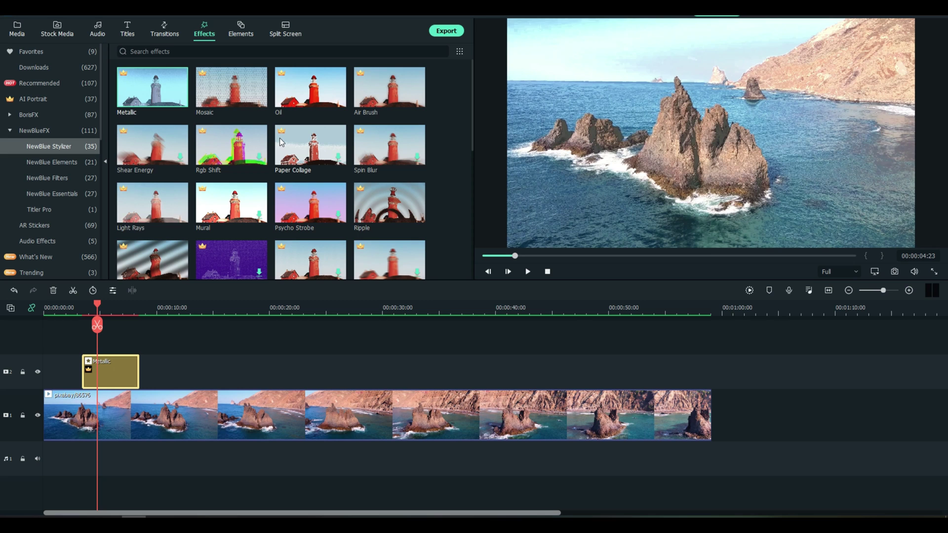
# Add the Ripple effect after Metallic and apply its Lazy Water preset.
pyautogui.moveTo(390, 202); pyautogui.dragTo(158, 375)
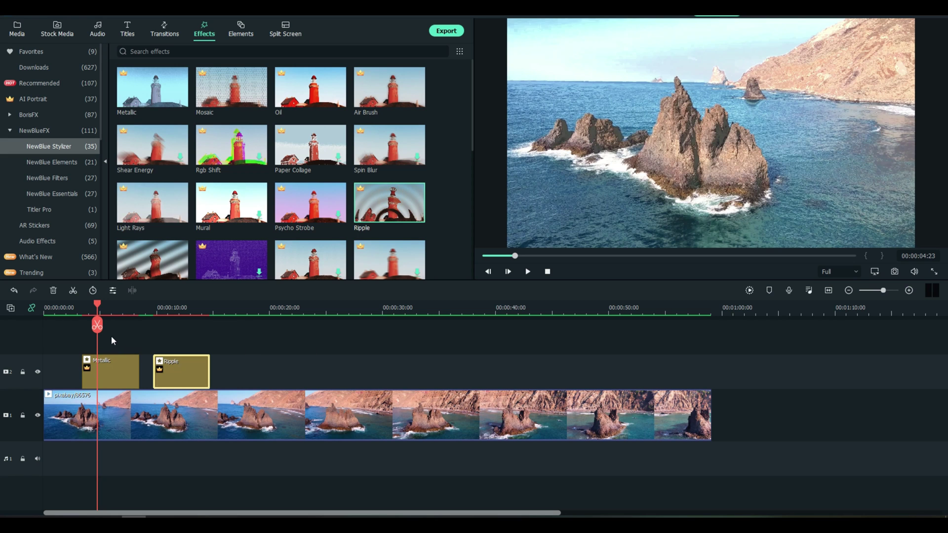
pyautogui.moveTo(96, 304); pyautogui.dragTo(169, 310)
pyautogui.doubleClick(185, 376)
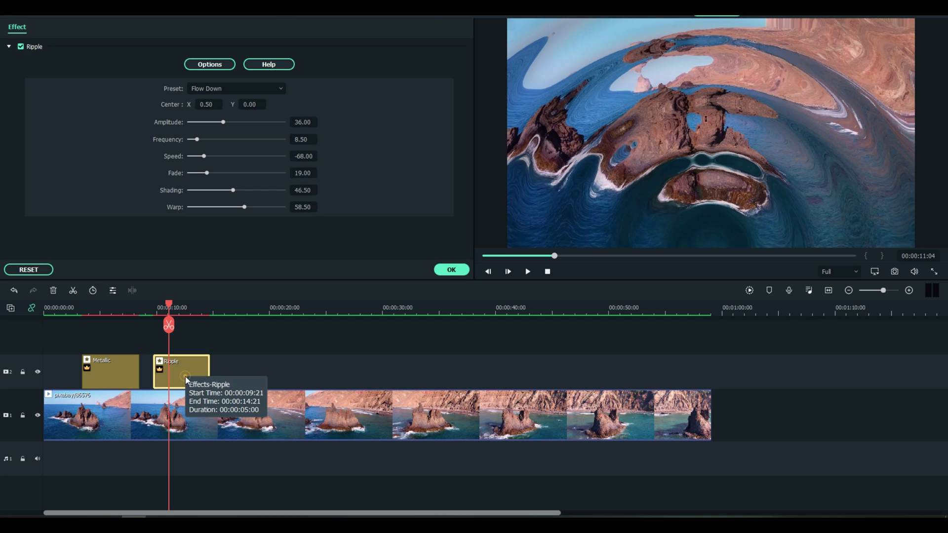
pyautogui.click(218, 90)
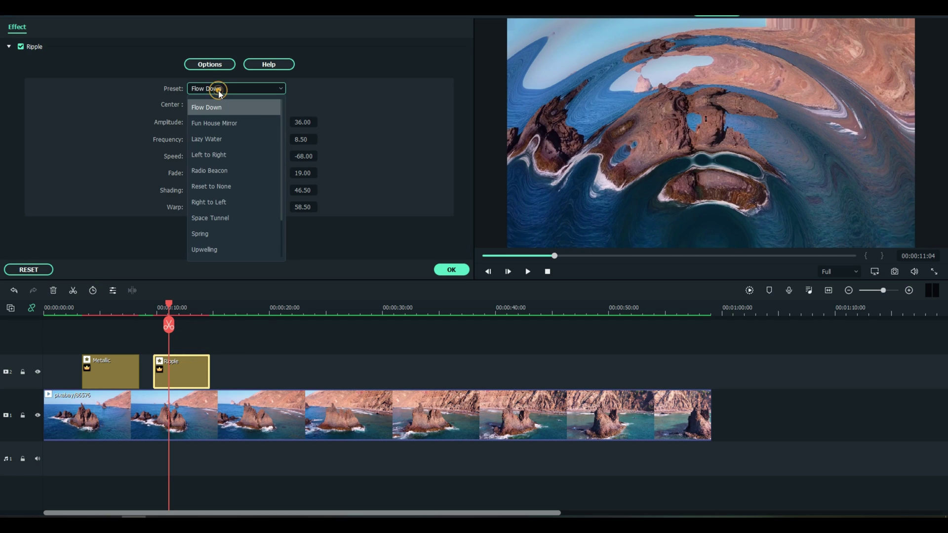
pyautogui.click(221, 120)
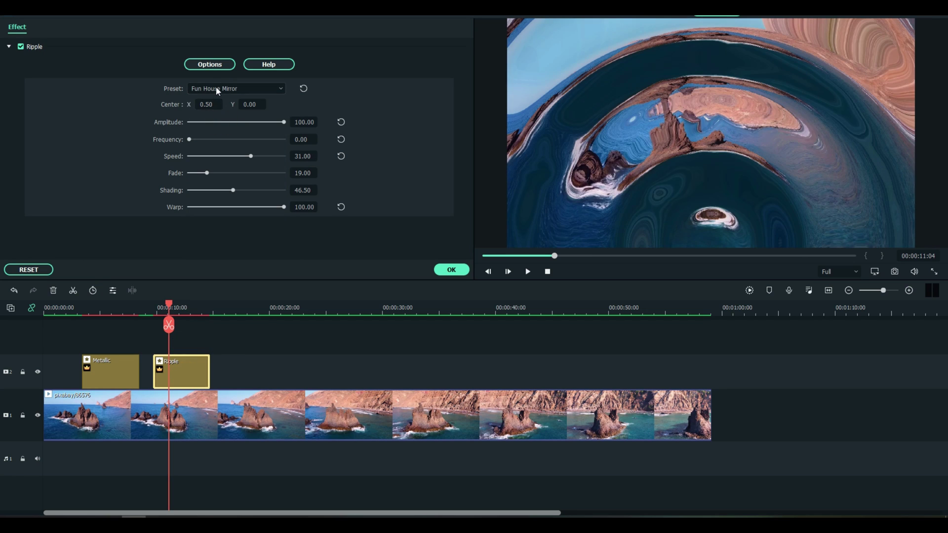
pyautogui.click(215, 88)
pyautogui.click(217, 133)
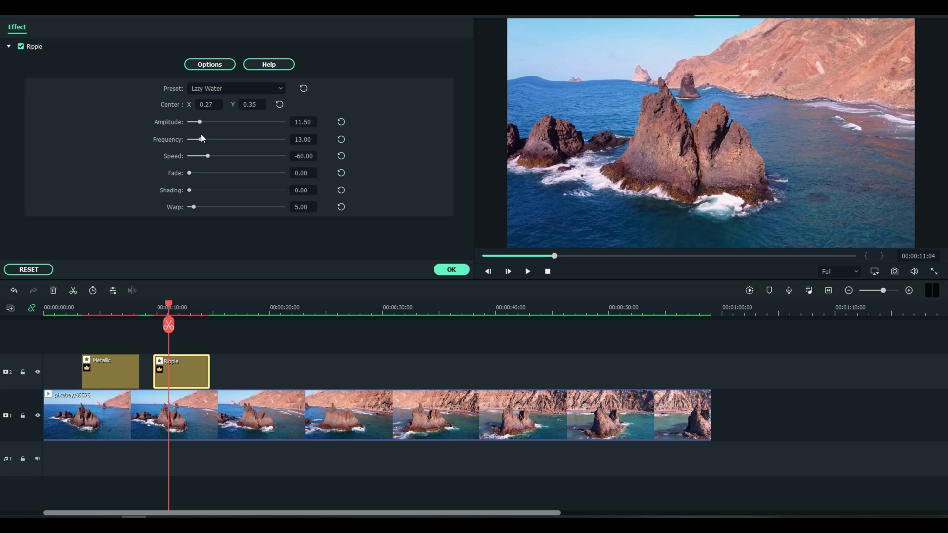
# Lower Ripple's Frequency slightly and set Warp to zero.
pyautogui.moveTo(204, 140); pyautogui.dragTo(224, 167)
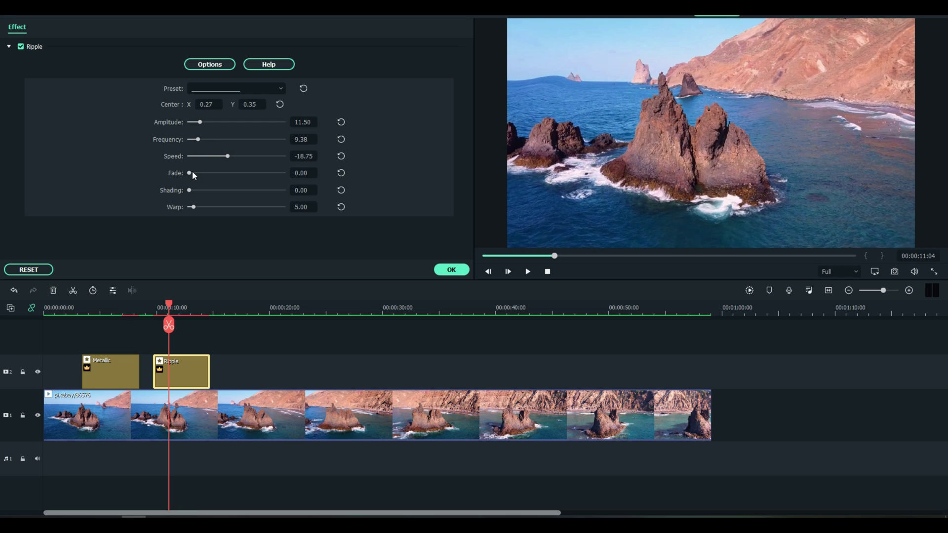
pyautogui.moveTo(195, 208)
pyautogui.mouseDown()
pyautogui.moveTo(298, 212)
pyautogui.moveTo(158, 204)
pyautogui.moveTo(189, 210)
pyautogui.mouseUp()
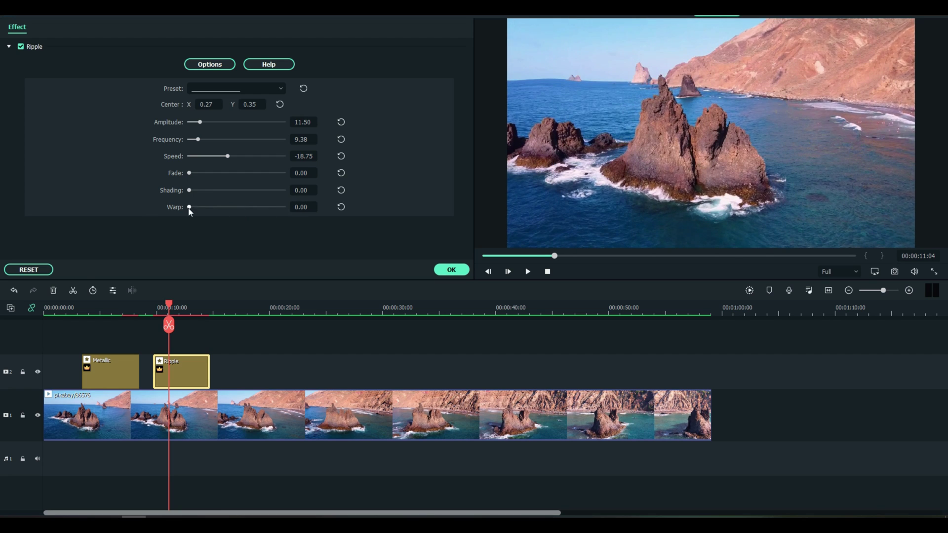
pyautogui.click(451, 270)
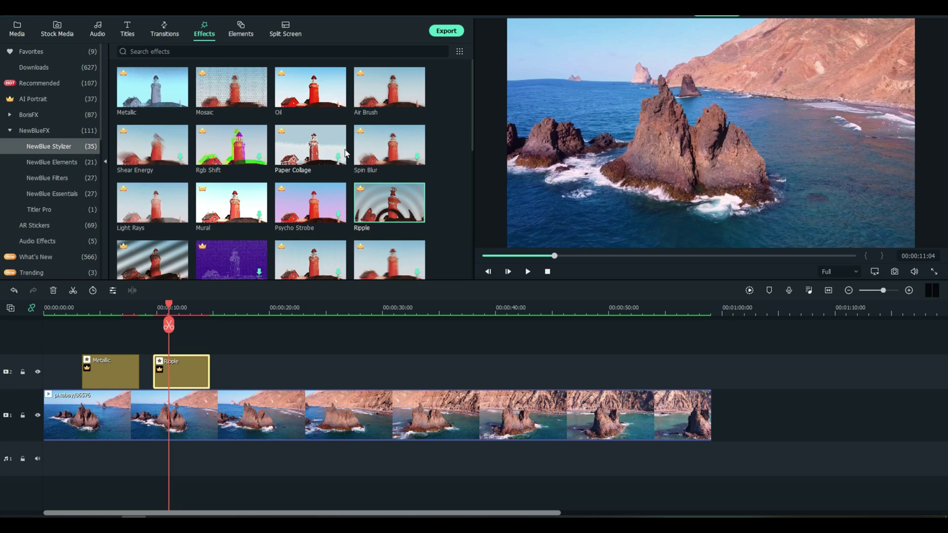
# Add the Earthquake effect after Ripple on track 2 and preview it.
pyautogui.scroll(-3, 346, 153)
pyautogui.scroll(3, 344, 153)
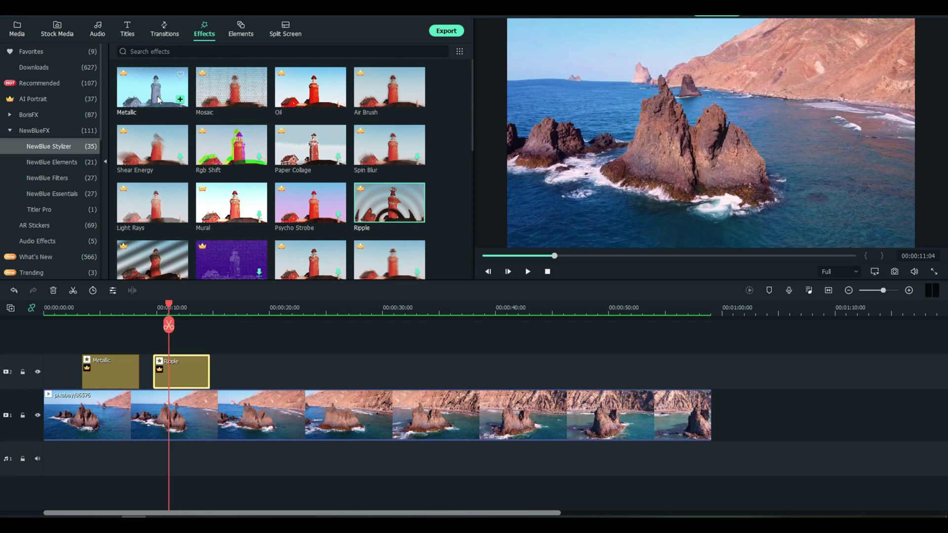
pyautogui.scroll(-3, 158, 100)
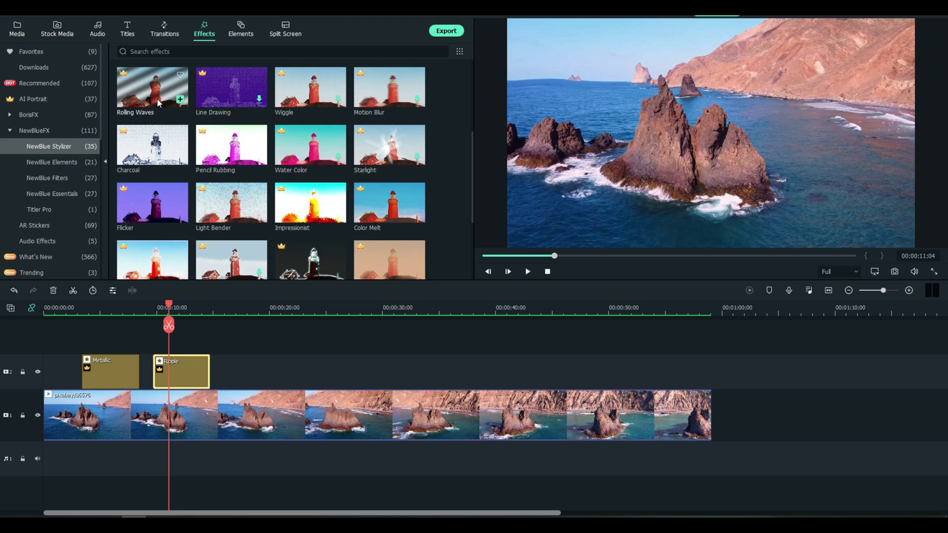
pyautogui.scroll(-3, 154, 114)
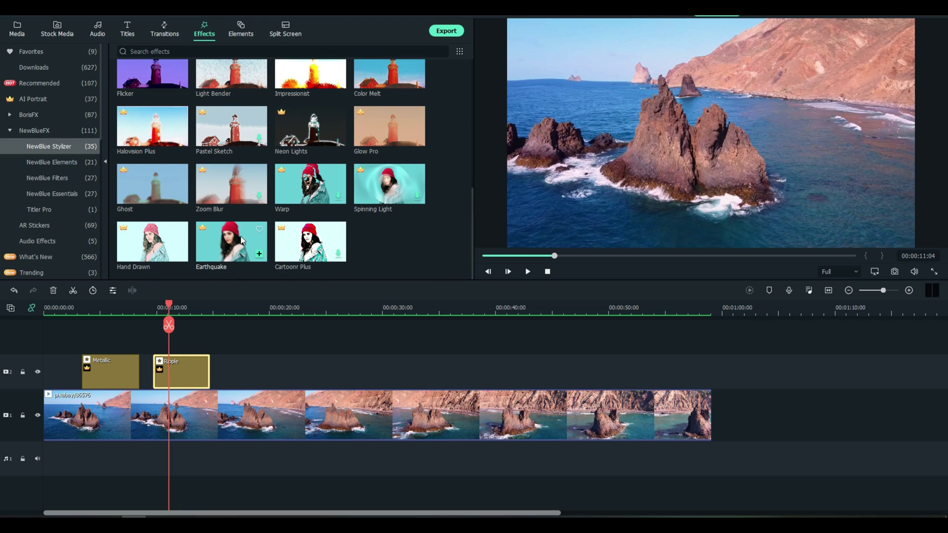
pyautogui.moveTo(241, 239); pyautogui.dragTo(249, 386)
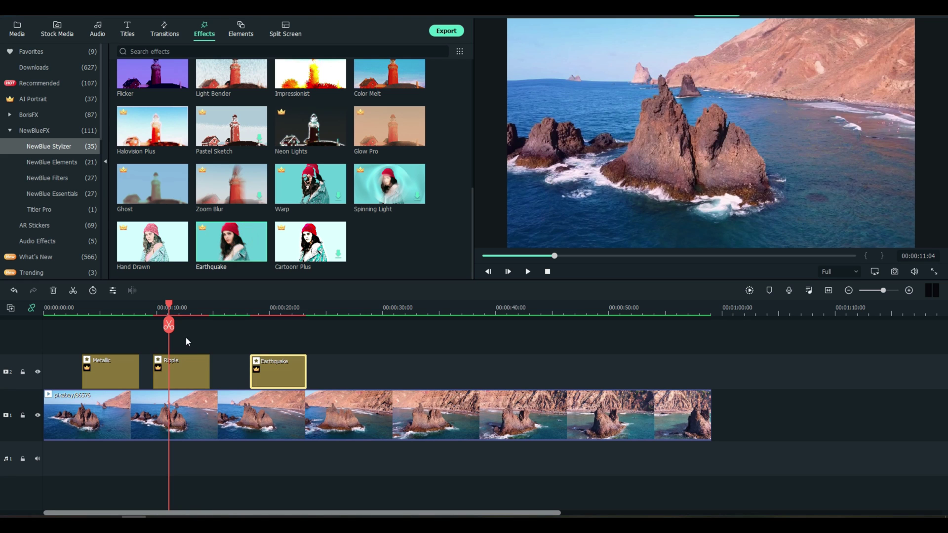
pyautogui.moveTo(168, 306); pyautogui.dragTo(231, 315)
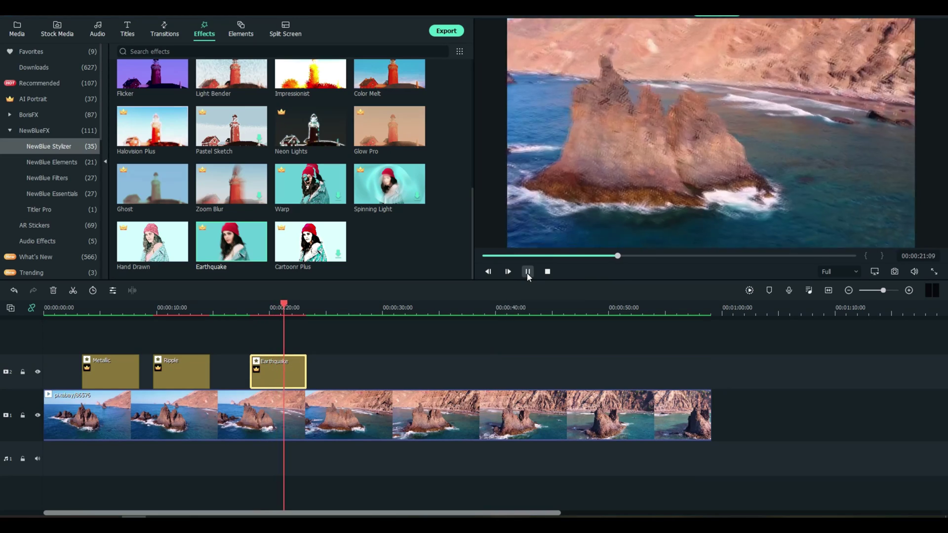
pyautogui.click(528, 272)
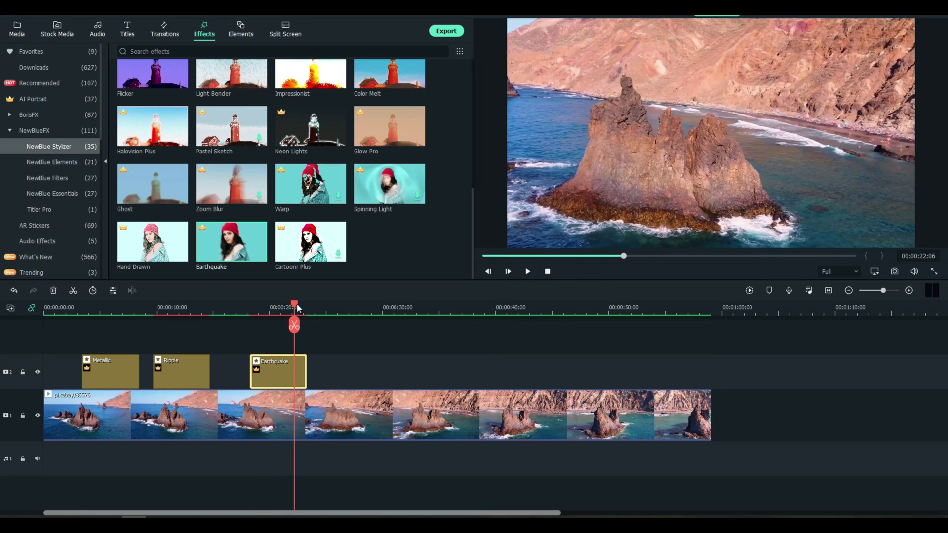
pyautogui.moveTo(298, 309); pyautogui.dragTo(269, 308)
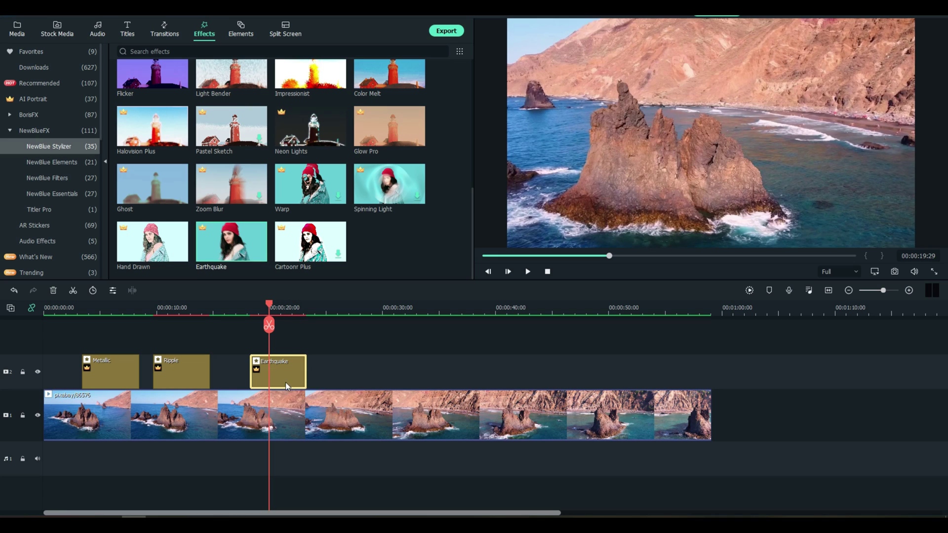
# Set Earthquake to the Boat preset and play back the shake.
pyautogui.doubleClick(276, 375)
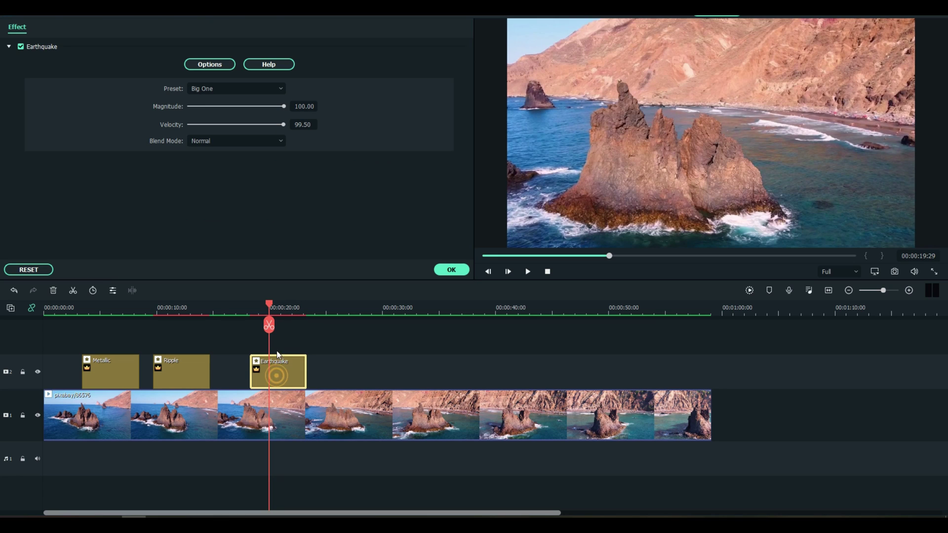
pyautogui.click(207, 91)
pyautogui.click(203, 123)
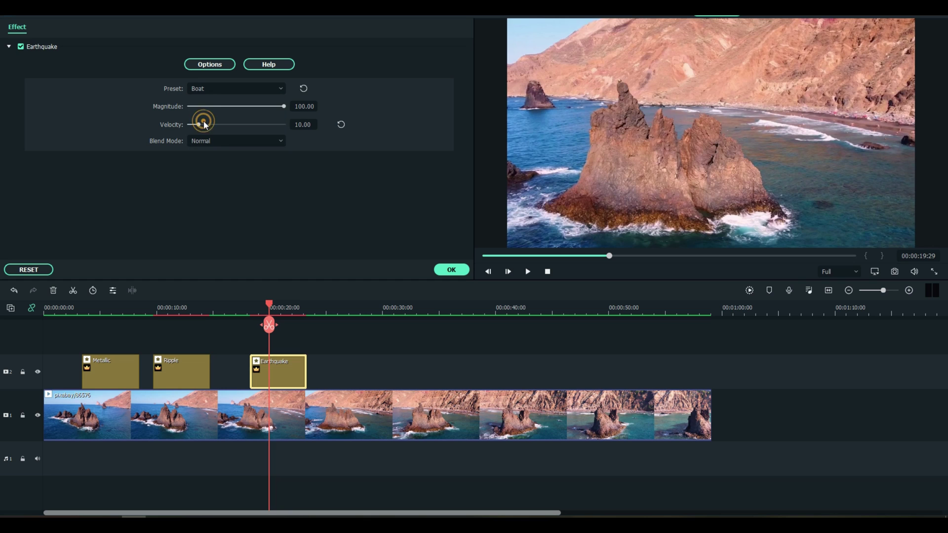
pyautogui.click(451, 270)
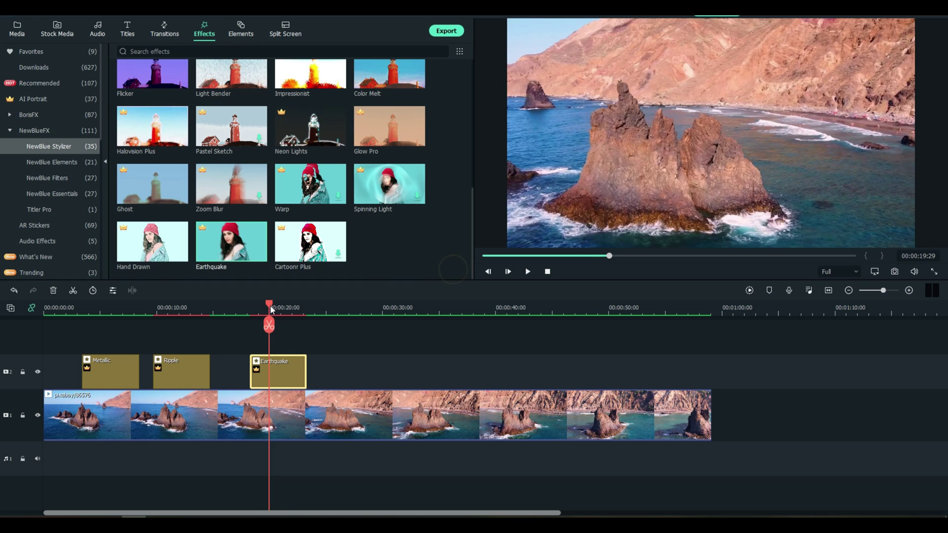
pyautogui.moveTo(268, 304); pyautogui.dragTo(242, 304)
pyautogui.click(528, 272)
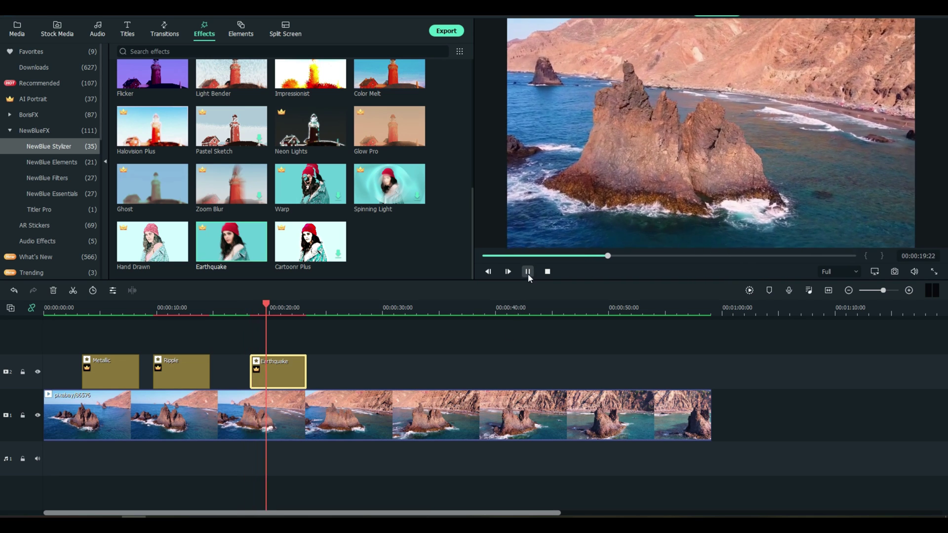
pyautogui.click(528, 272)
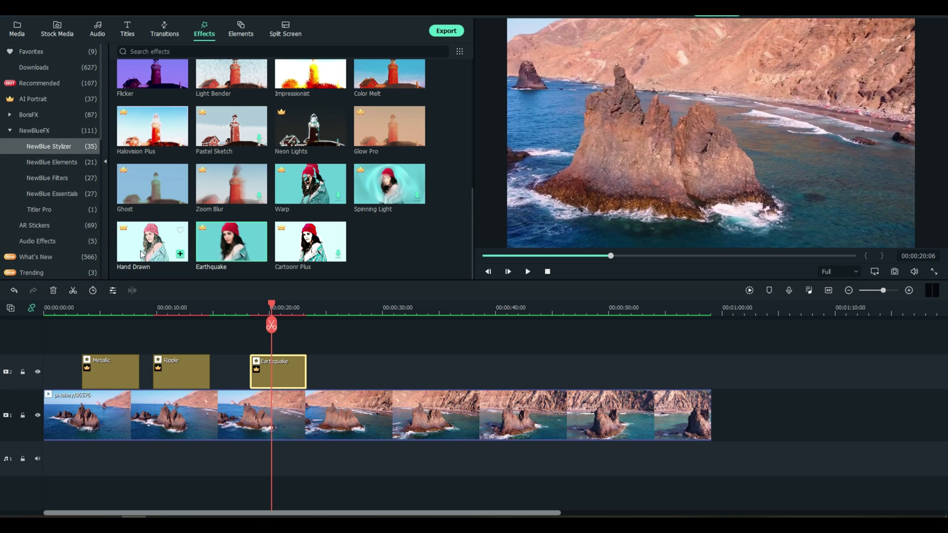
# Try Hand Drawn with Dark Canvas, Night Time and Rich Colors presets, then delete all four effects.
pyautogui.moveTo(166, 244); pyautogui.dragTo(320, 364)
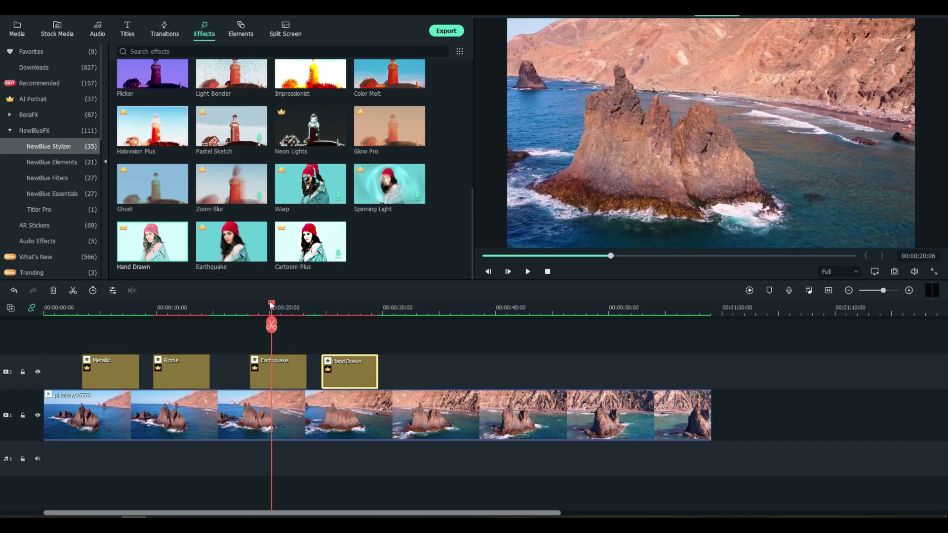
pyautogui.moveTo(271, 306); pyautogui.dragTo(339, 316)
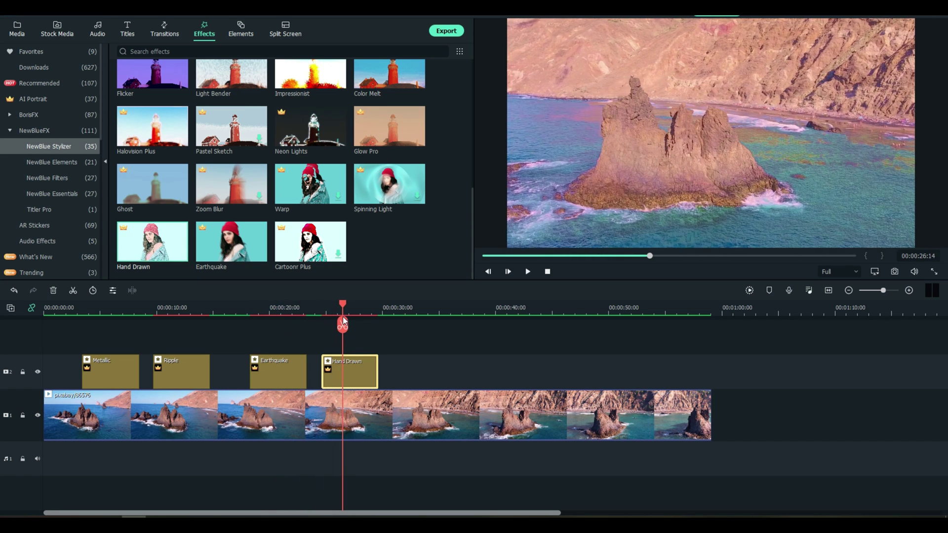
pyautogui.doubleClick(353, 369)
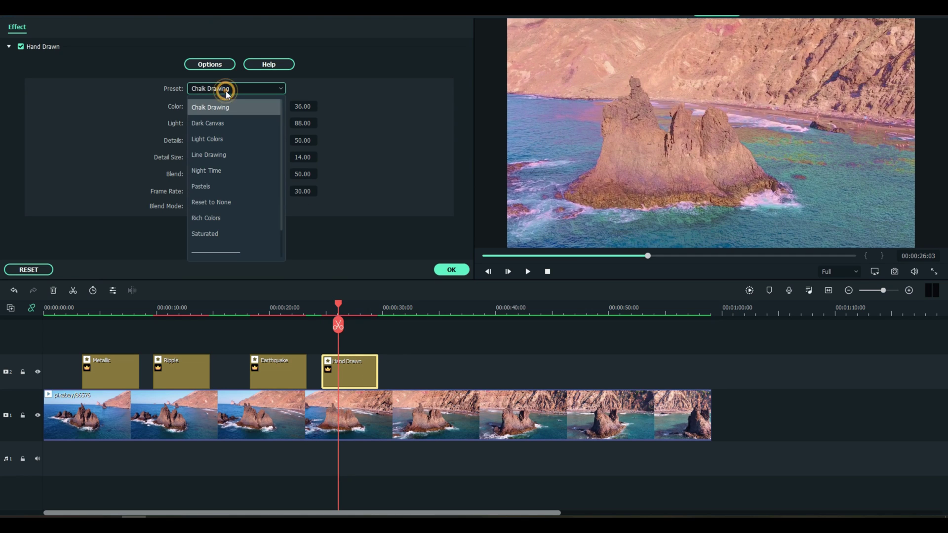
pyautogui.click(220, 119)
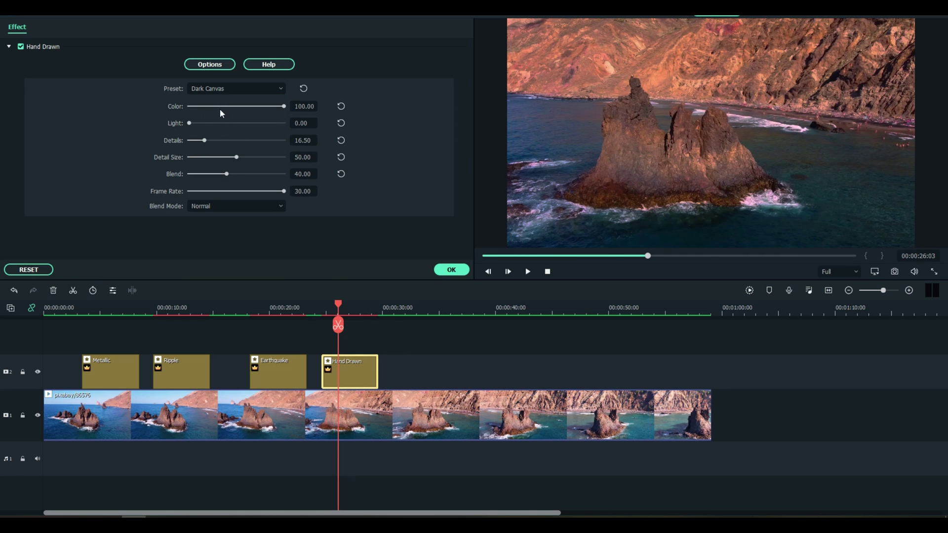
pyautogui.click(224, 88)
pyautogui.click(222, 170)
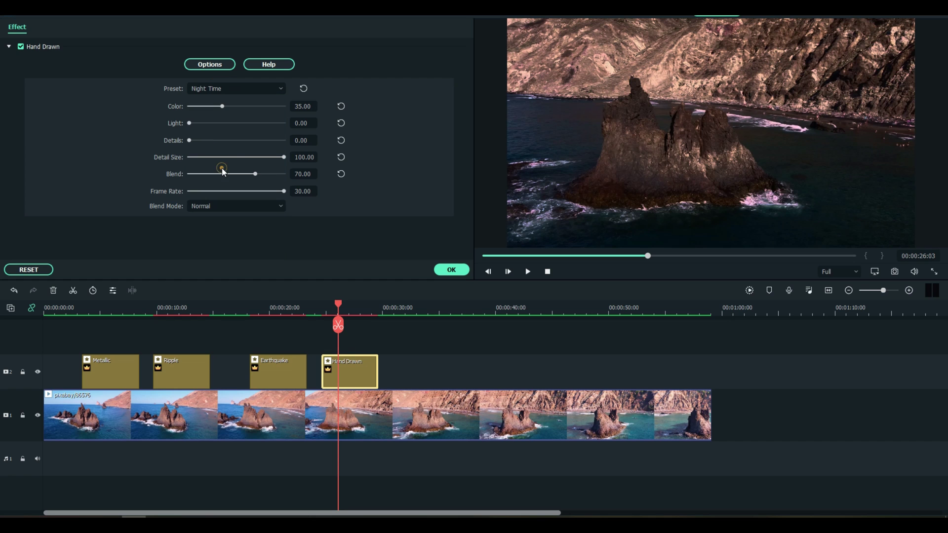
pyautogui.click(216, 88)
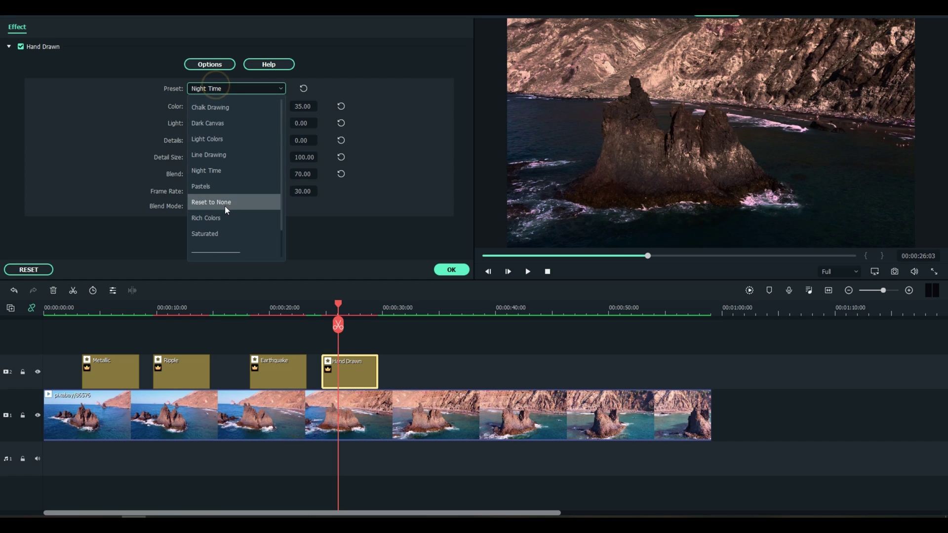
pyautogui.click(215, 220)
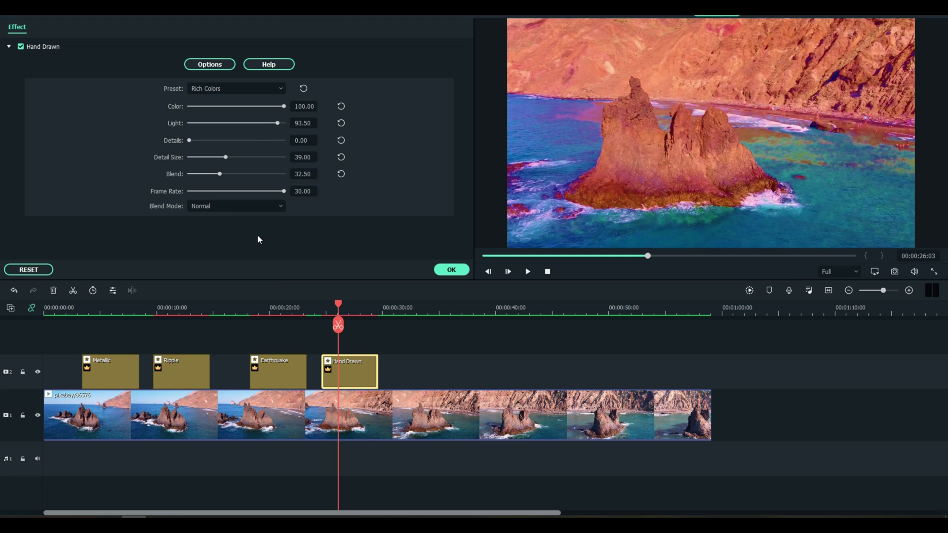
pyautogui.moveTo(340, 306)
pyautogui.mouseDown()
pyautogui.moveTo(317, 306)
pyautogui.moveTo(383, 305)
pyautogui.moveTo(352, 310)
pyautogui.mouseUp()
pyautogui.click(454, 270)
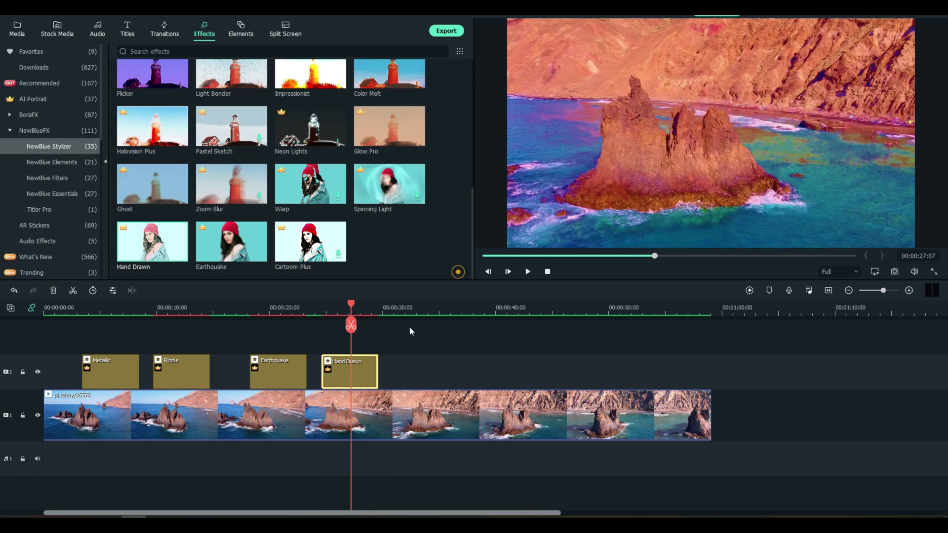
pyautogui.moveTo(398, 333)
pyautogui.mouseDown()
pyautogui.moveTo(210, 374)
pyautogui.moveTo(91, 369)
pyautogui.mouseUp()
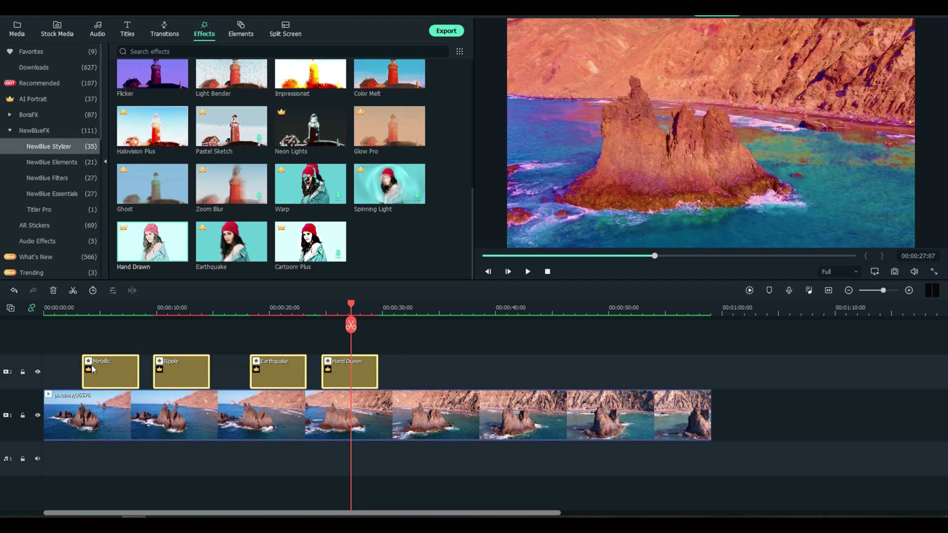
pyautogui.press('Delete')
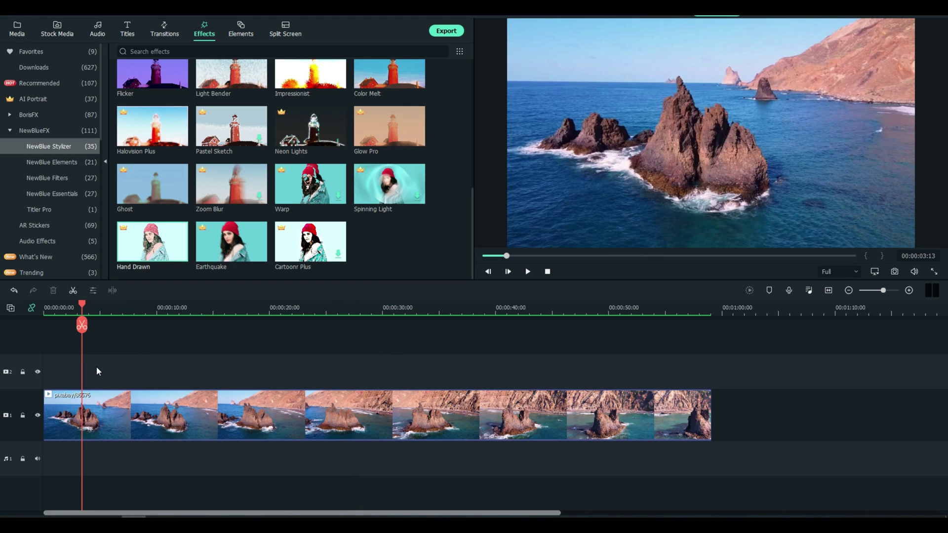
# Rewind to 0:00 and list the NewBlue Elements effects, scrolled down to Flying PiP.
pyautogui.moveTo(82, 308); pyautogui.dragTo(44, 308)
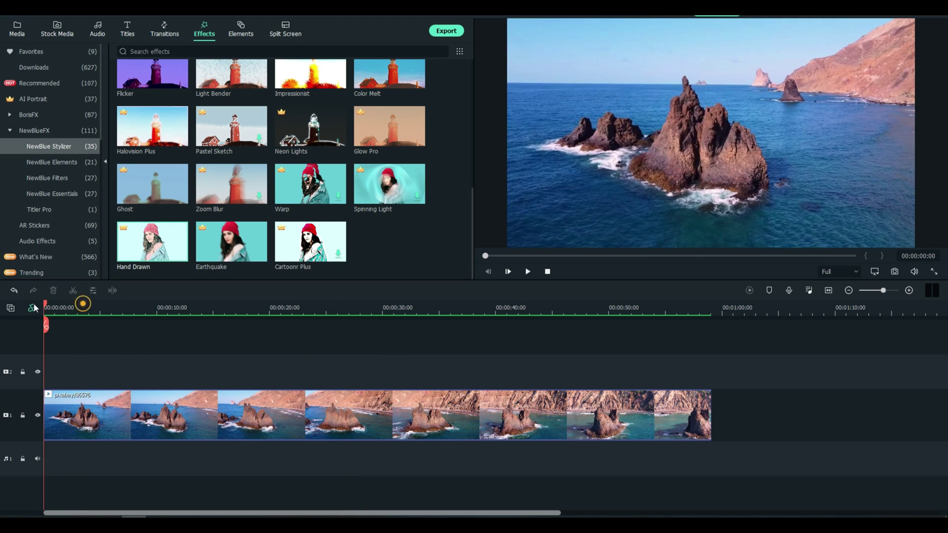
pyautogui.click(61, 164)
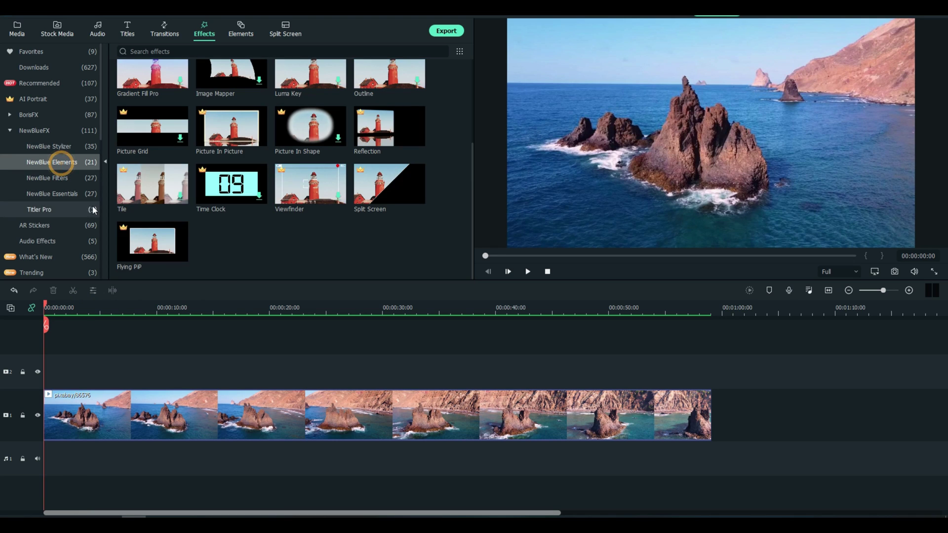
pyautogui.scroll(3, 113, 110)
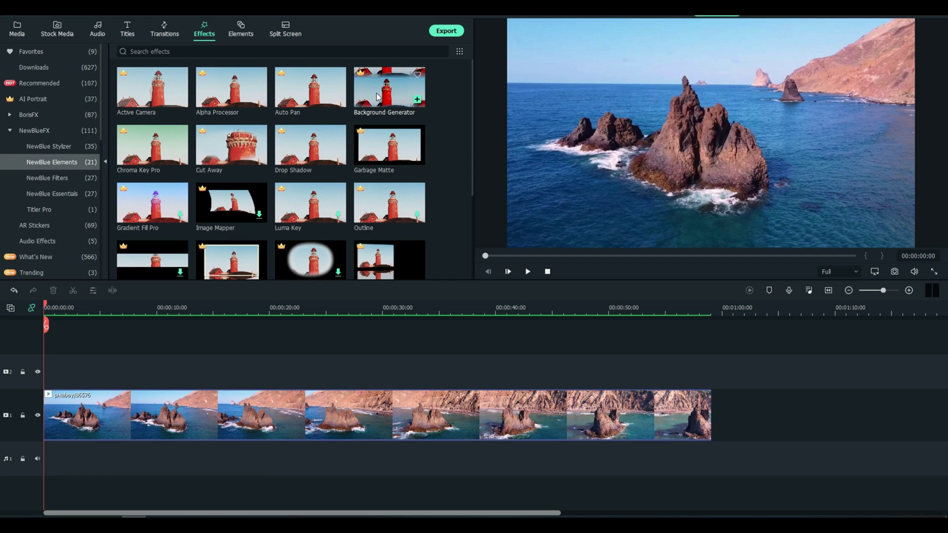
pyautogui.scroll(-3, 379, 102)
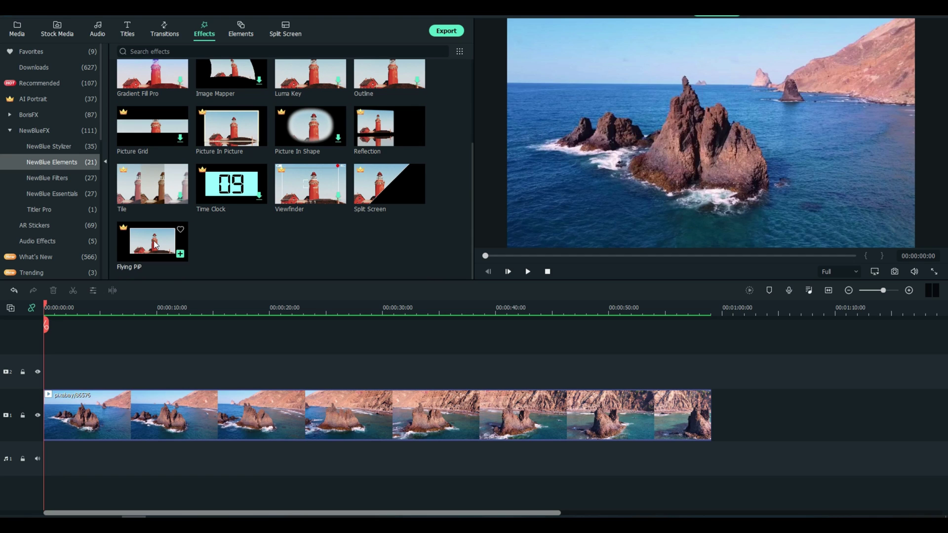
# Add Flying PiP near the clip's start on track 2 with the Fall Away preset.
pyautogui.moveTo(155, 245); pyautogui.dragTo(63, 363)
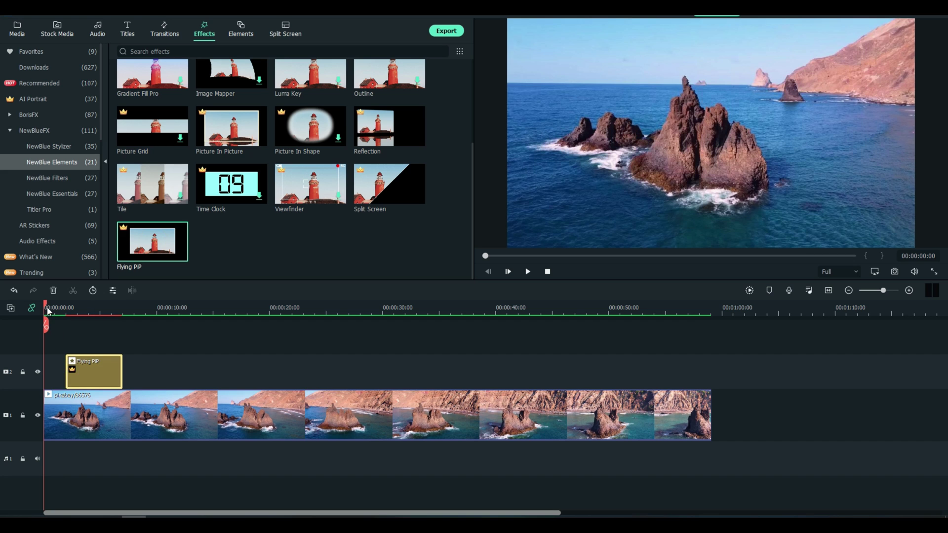
pyautogui.moveTo(48, 308); pyautogui.dragTo(100, 314)
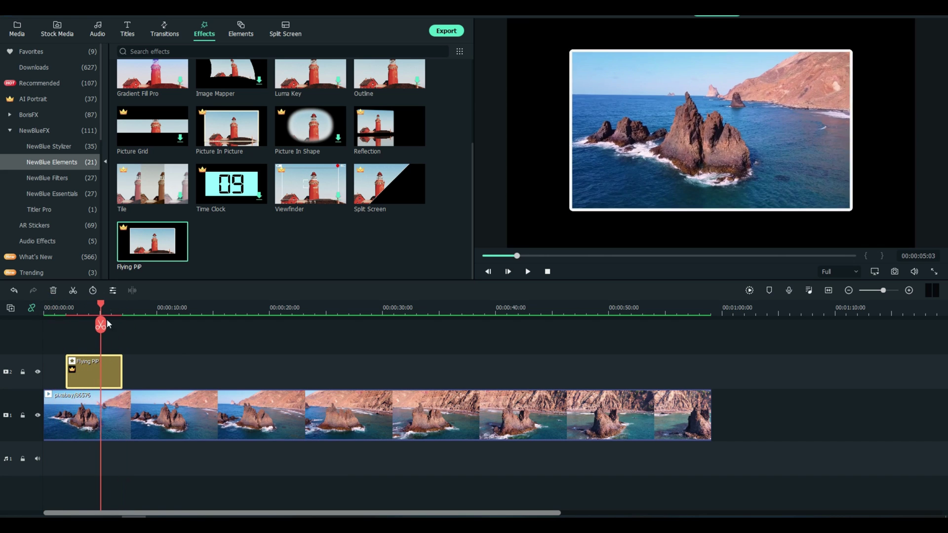
pyautogui.doubleClick(85, 380)
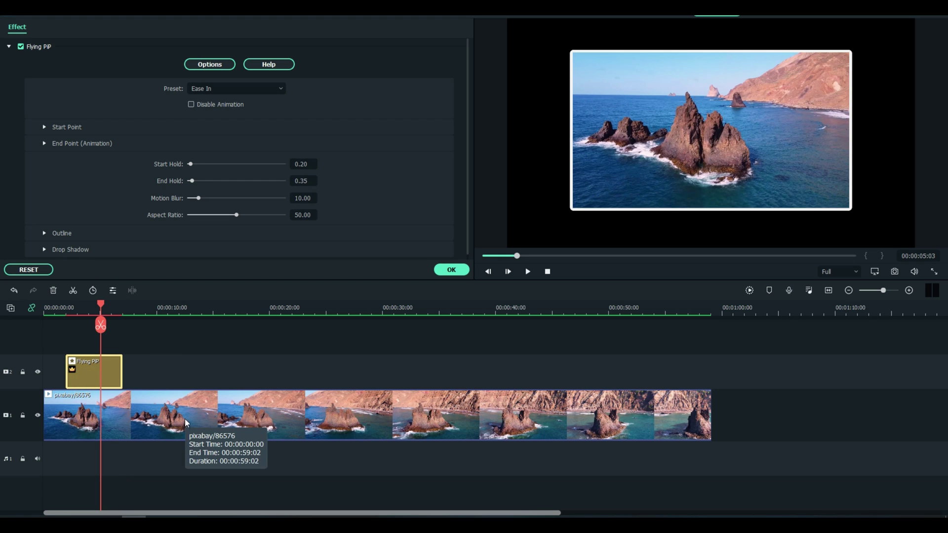
pyautogui.click(221, 88)
pyautogui.click(213, 123)
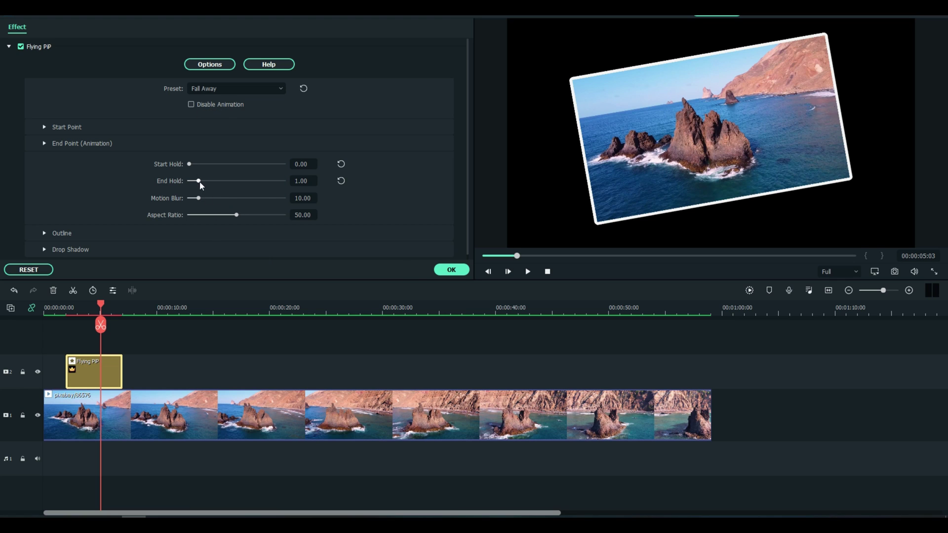
pyautogui.click(45, 127)
pyautogui.click(45, 126)
pyautogui.scroll(-1, 95, 191)
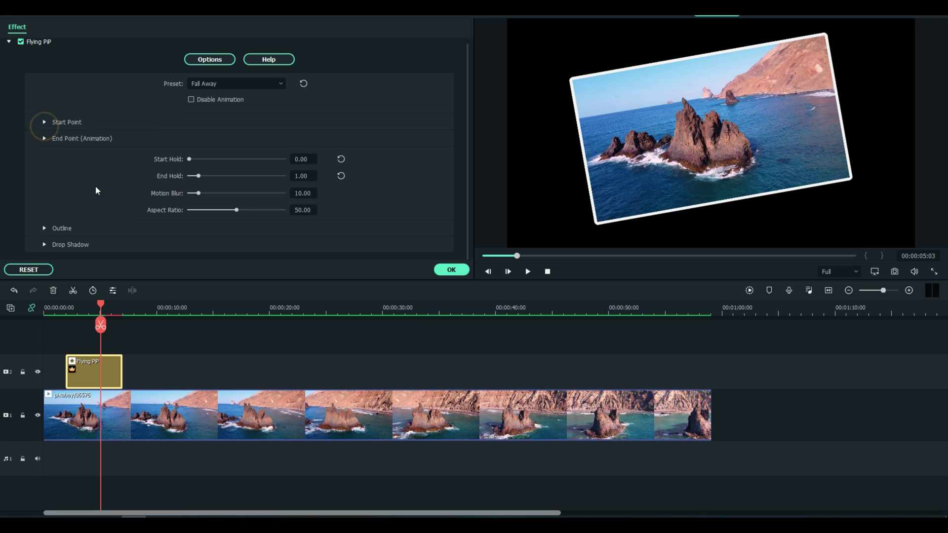
pyautogui.click(451, 271)
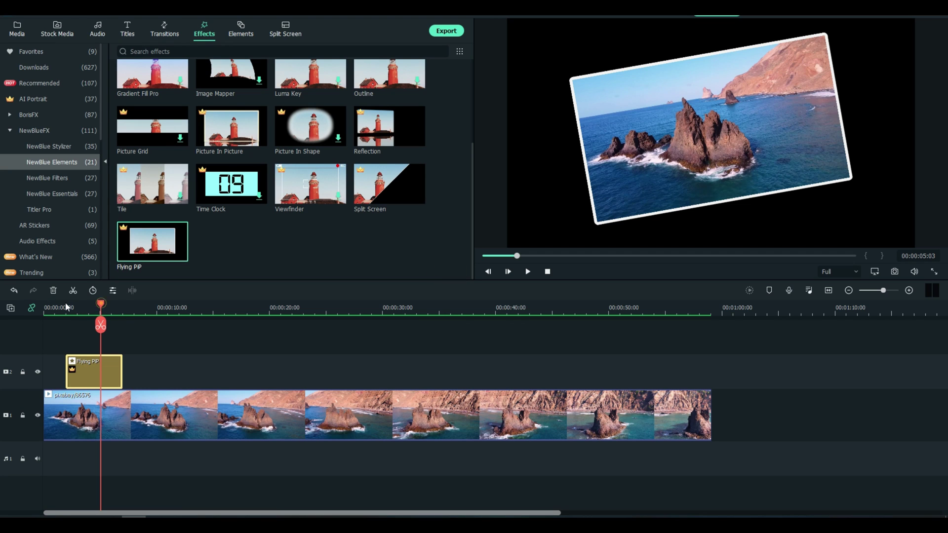
# Play the video from near the start to preview the Flying PiP animation.
pyautogui.click(60, 308)
pyautogui.click(527, 272)
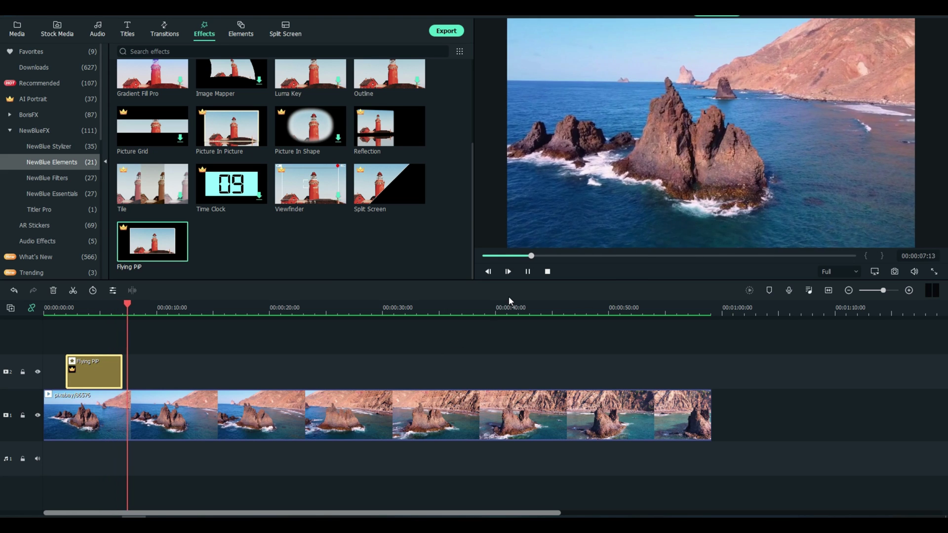
pyautogui.click(528, 271)
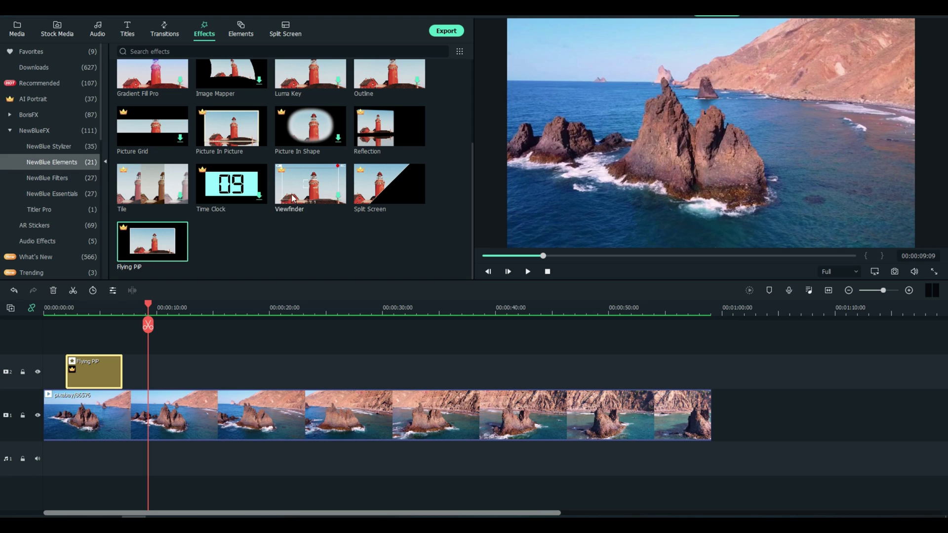
# Try Reflection with the Lake Reflection preset, then select both Reflection and Flying PiP clips.
pyautogui.moveTo(386, 127); pyautogui.dragTo(163, 377)
pyautogui.moveTo(148, 303); pyautogui.dragTo(180, 322)
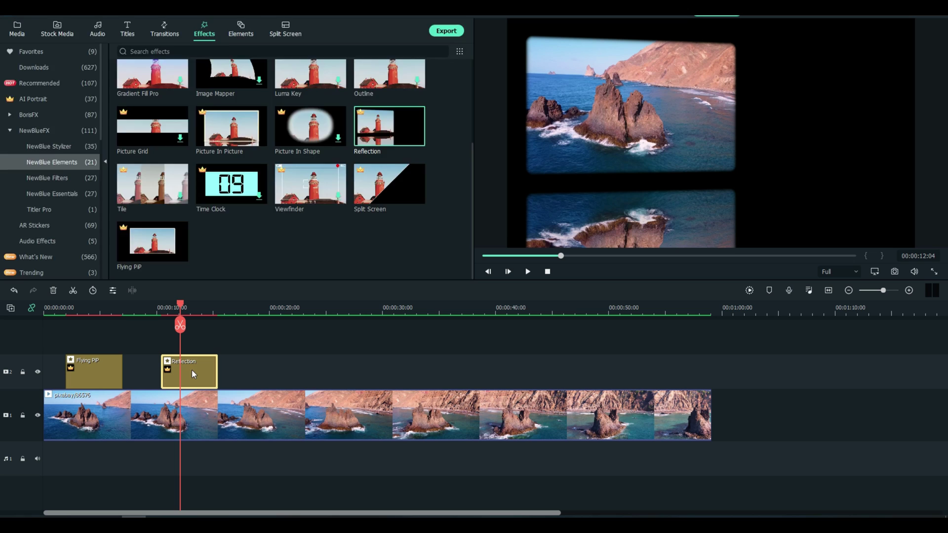
pyautogui.doubleClick(191, 369)
pyautogui.click(219, 91)
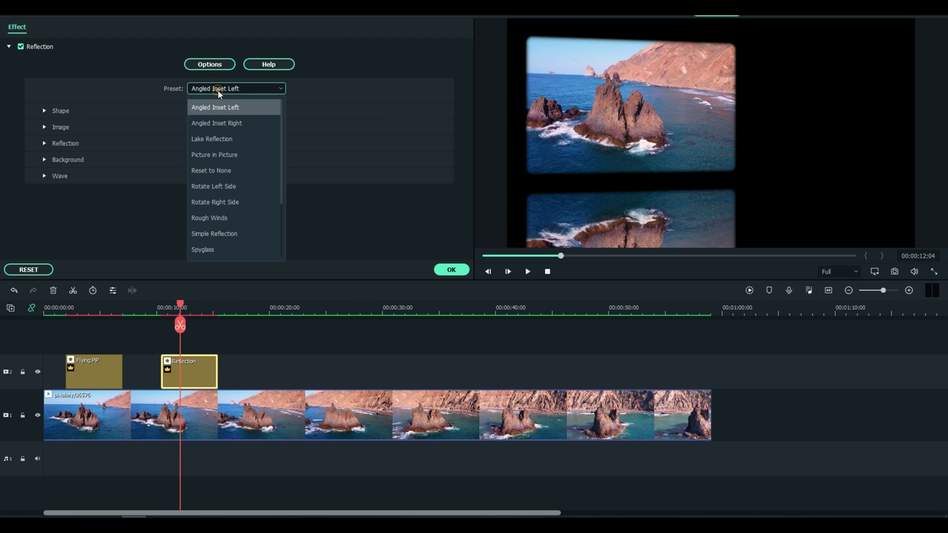
pyautogui.click(223, 139)
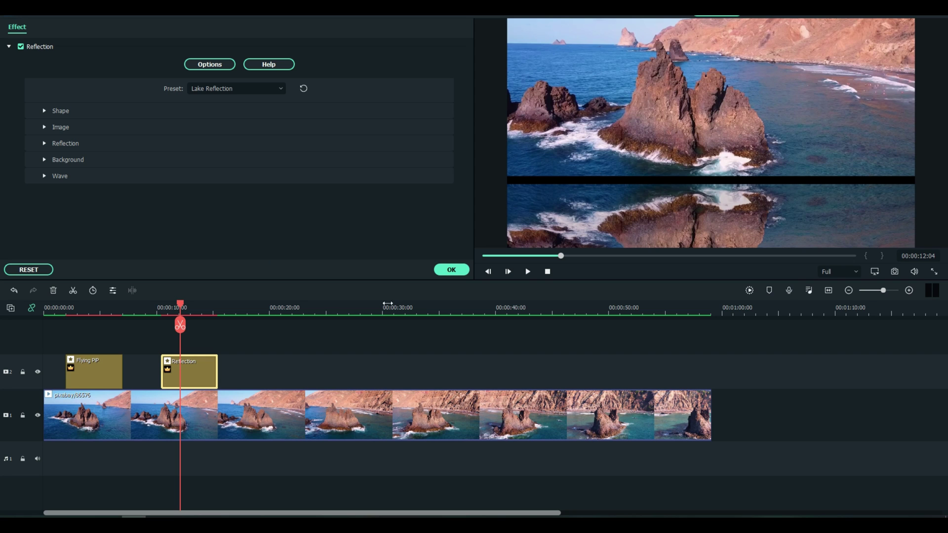
pyautogui.moveTo(182, 303)
pyautogui.mouseDown()
pyautogui.moveTo(162, 306)
pyautogui.moveTo(222, 308)
pyautogui.moveTo(169, 311)
pyautogui.mouseUp()
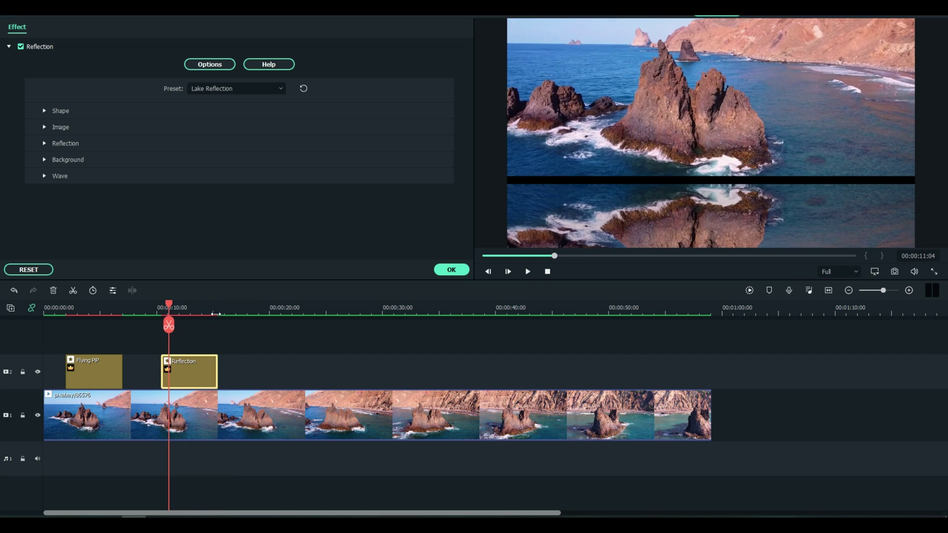
pyautogui.click(451, 270)
pyautogui.moveTo(236, 338); pyautogui.dragTo(81, 376)
# Delete the Flying PiP and Reflection clips and add Day For Night from NewBlue Filters.
pyautogui.press('Delete')
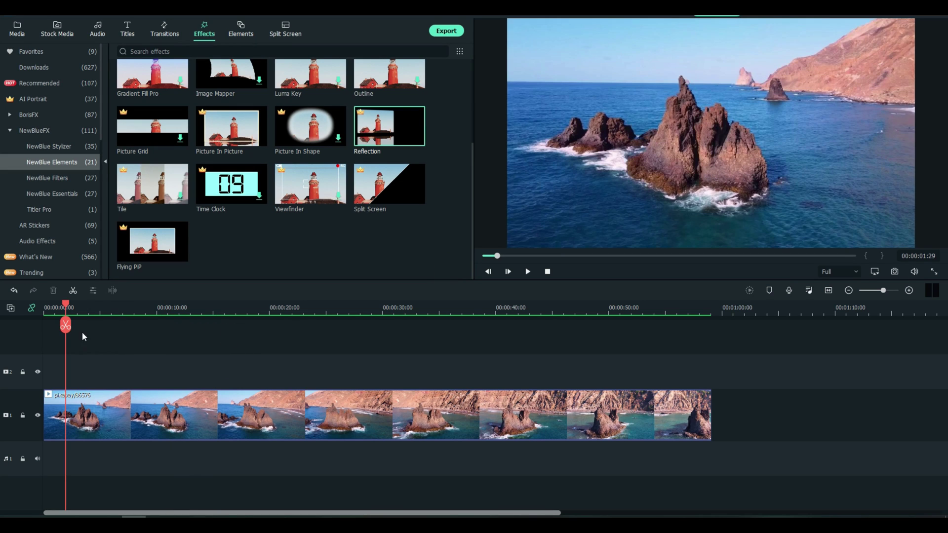
pyautogui.click(69, 176)
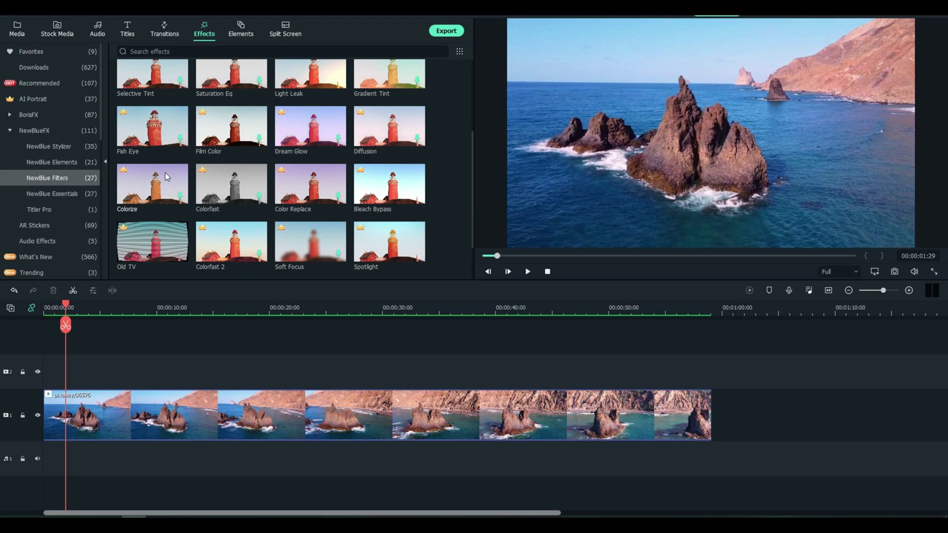
pyautogui.scroll(-1, 280, 170)
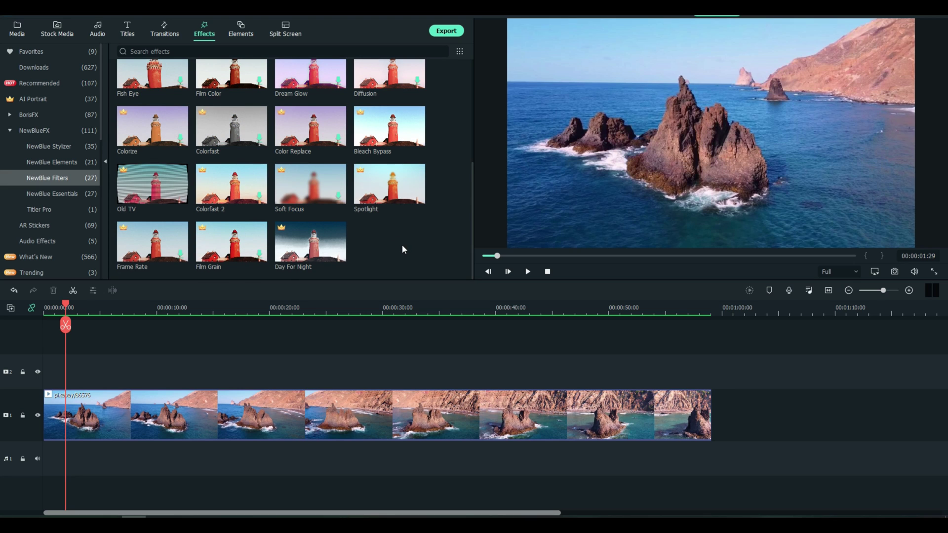
pyautogui.moveTo(310, 247); pyautogui.dragTo(94, 382)
pyautogui.click(106, 312)
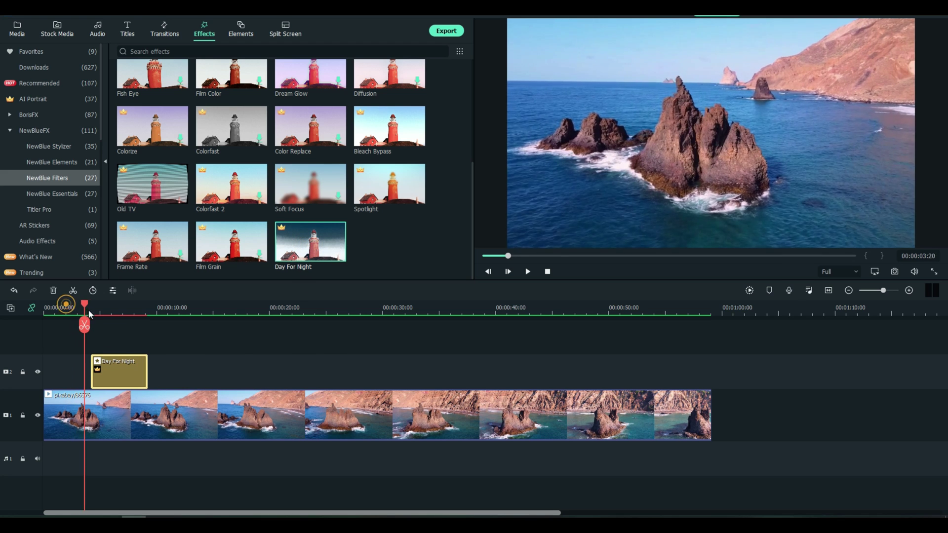
pyautogui.moveTo(106, 314); pyautogui.dragTo(124, 314)
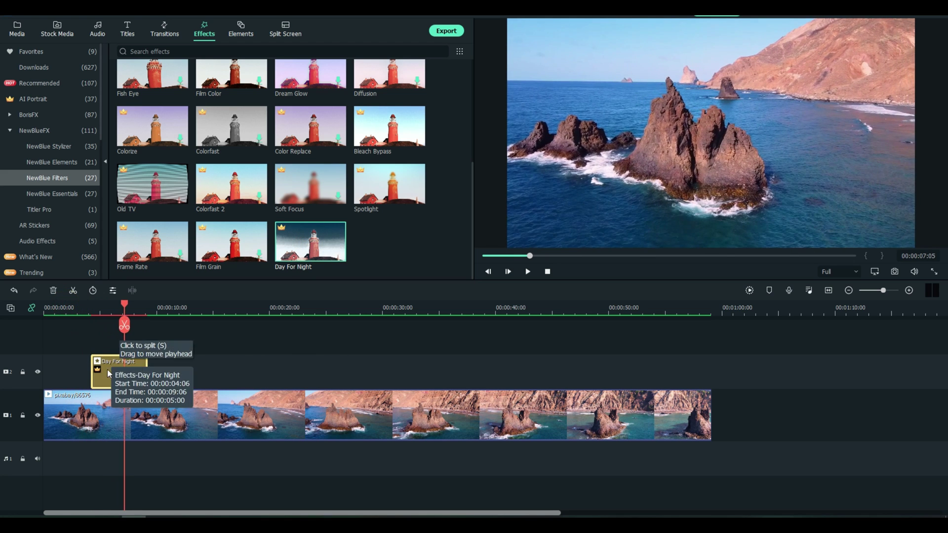
# Browse Day For Night presets from Dark Night onward and settle on Intense.
pyautogui.doubleClick(107, 374)
pyautogui.click(223, 88)
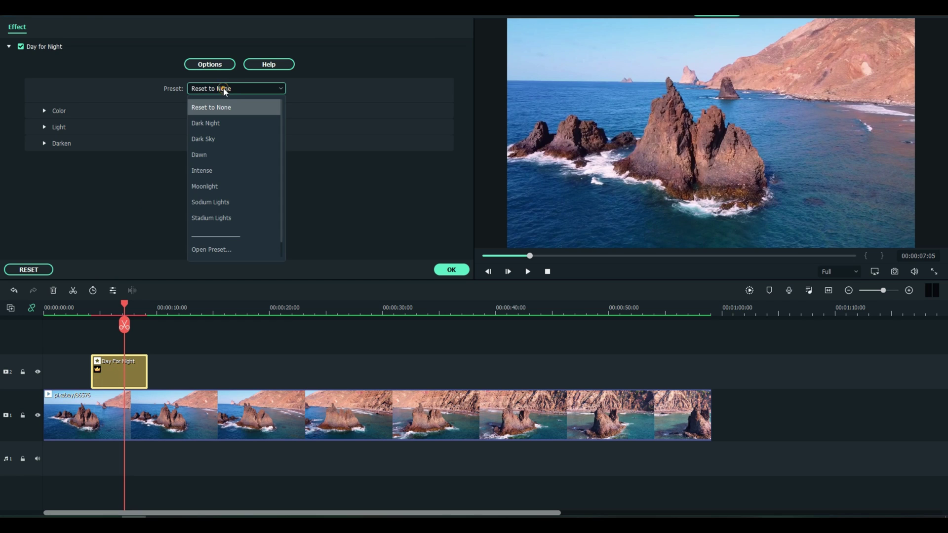
pyautogui.click(222, 122)
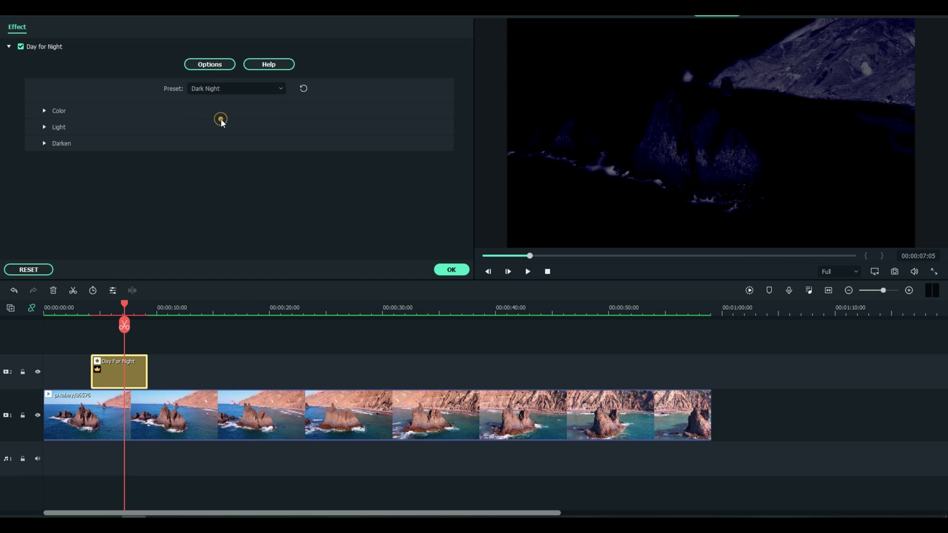
pyautogui.scroll(-1, 219, 90)
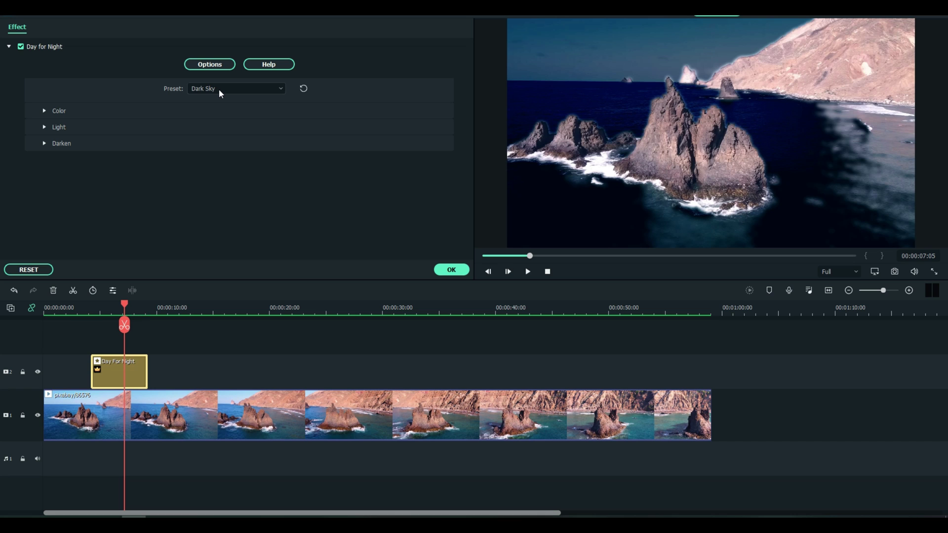
pyautogui.scroll(-2, 219, 89)
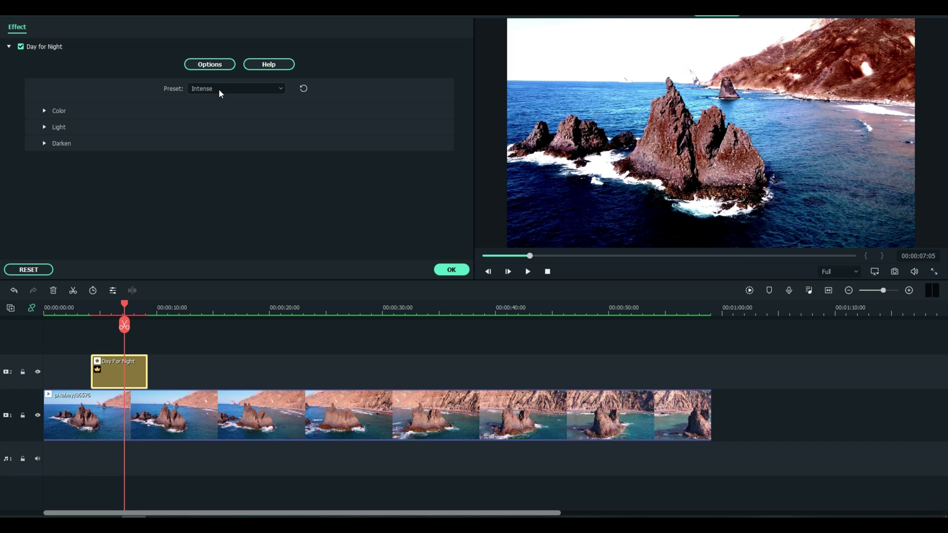
pyautogui.scroll(-2, 219, 88)
pyautogui.scroll(-1, 219, 93)
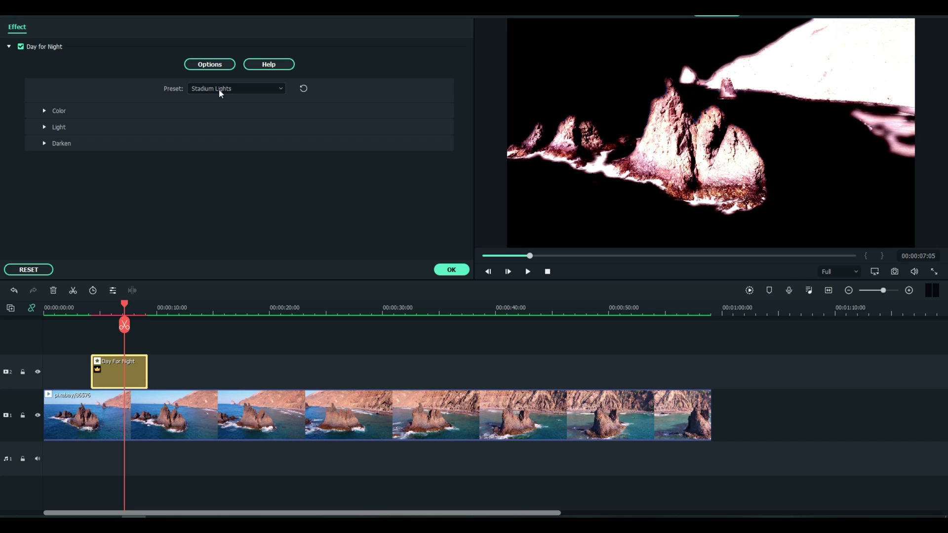
pyautogui.scroll(4, 219, 93)
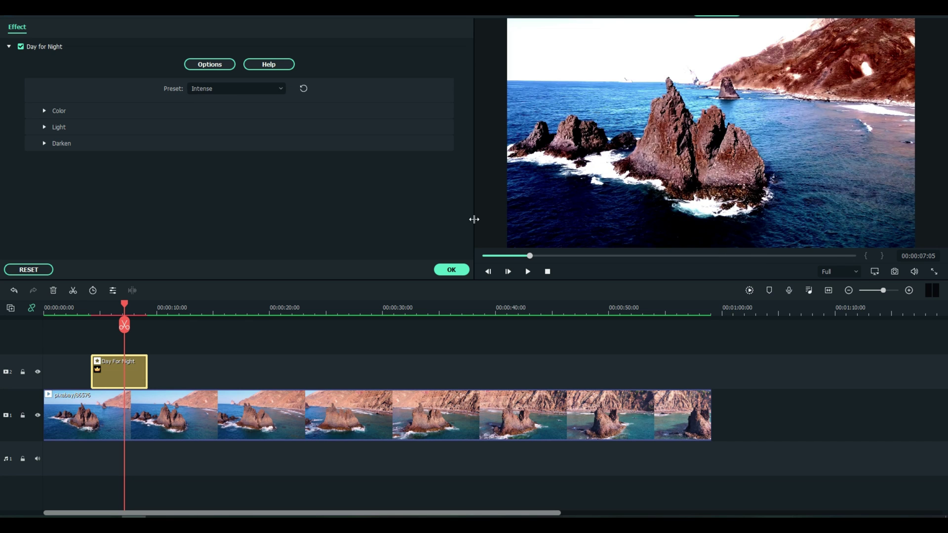
pyautogui.click(452, 269)
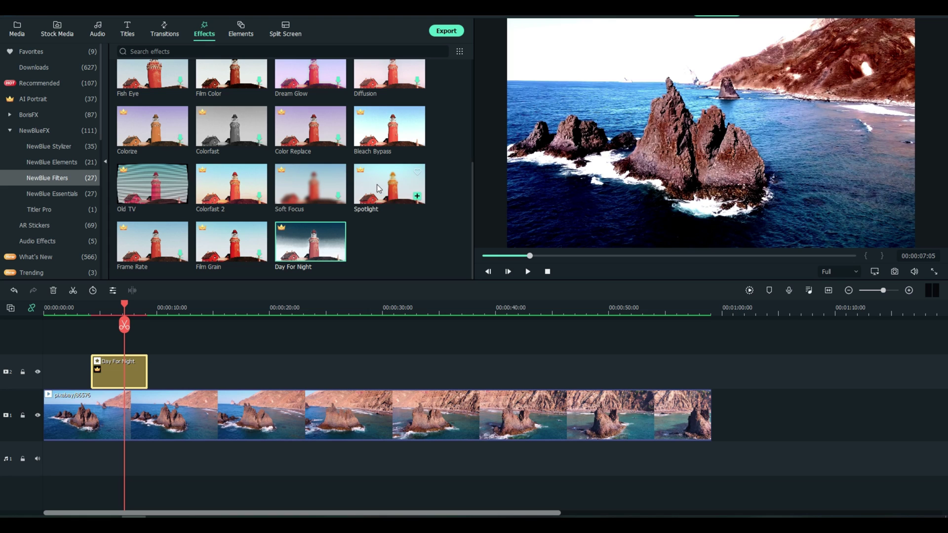
# Add Spotlight after Day For Night and apply its Arthouse Dreams preset.
pyautogui.moveTo(377, 184); pyautogui.dragTo(195, 371)
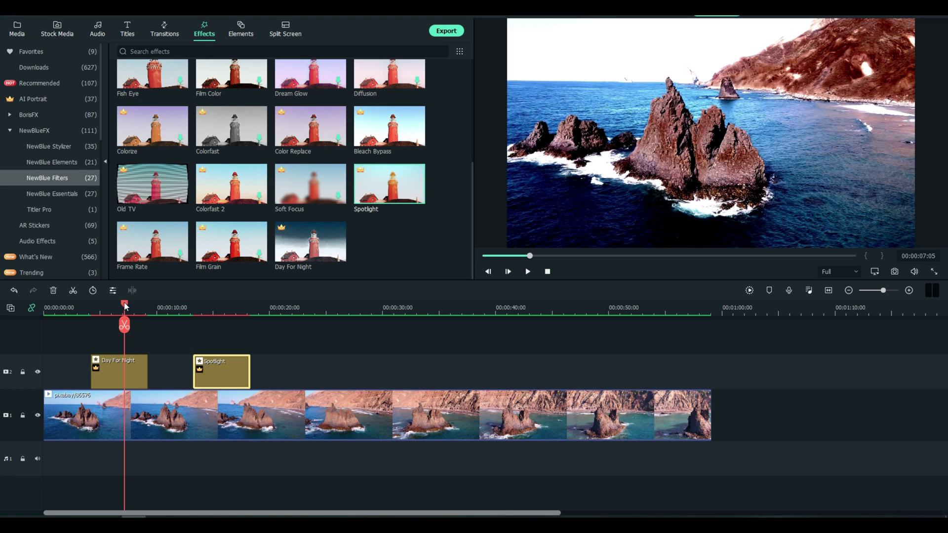
pyautogui.moveTo(125, 305); pyautogui.dragTo(217, 303)
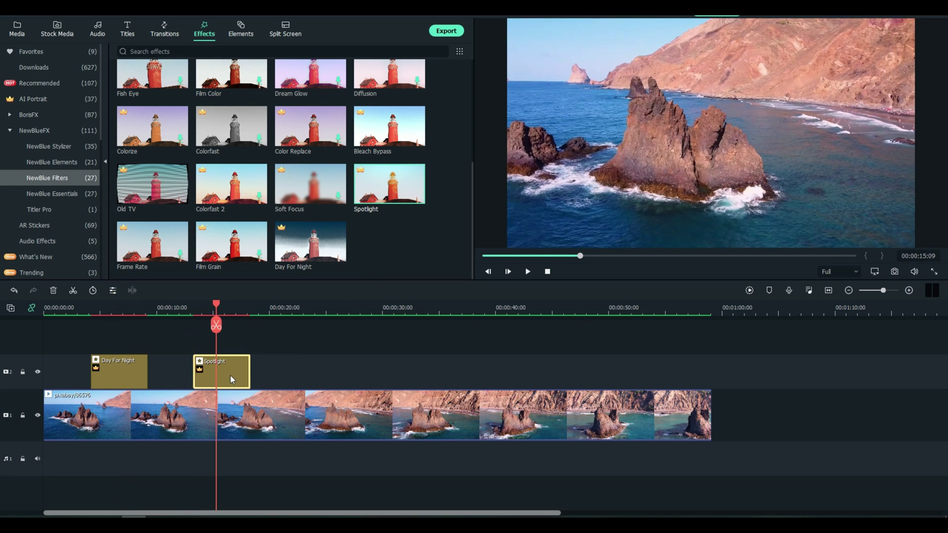
pyautogui.doubleClick(230, 375)
pyautogui.click(239, 88)
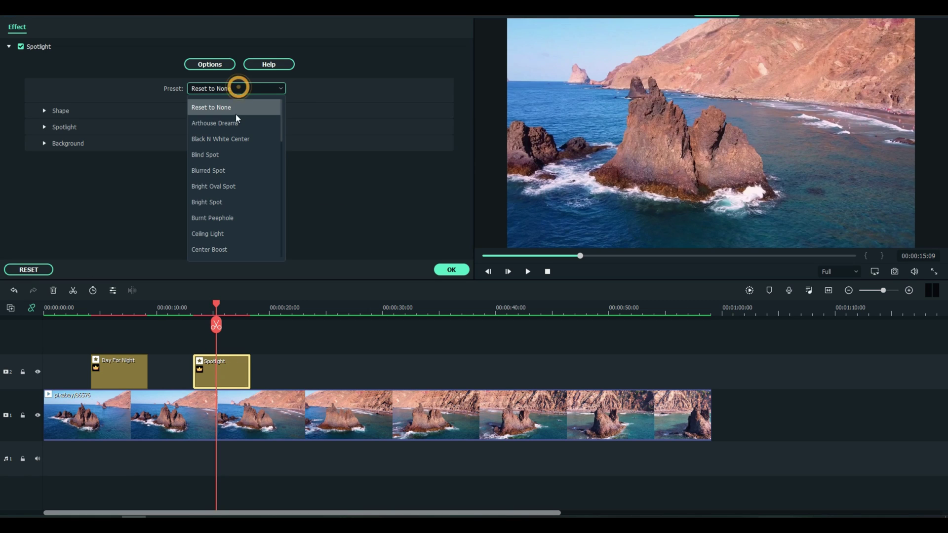
pyautogui.click(235, 122)
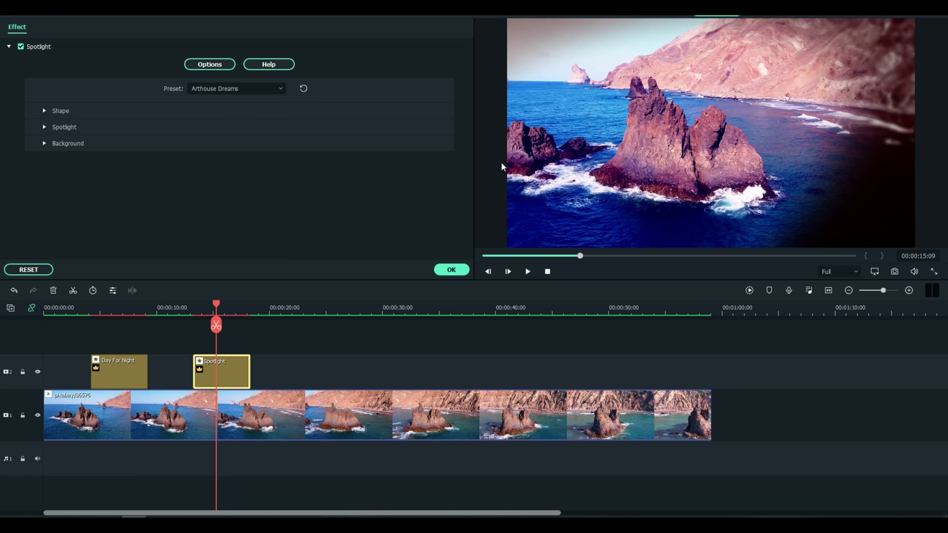
pyautogui.moveTo(216, 303)
pyautogui.mouseDown()
pyautogui.moveTo(187, 305)
pyautogui.moveTo(258, 306)
pyautogui.moveTo(170, 307)
pyautogui.moveTo(204, 306)
pyautogui.mouseUp()
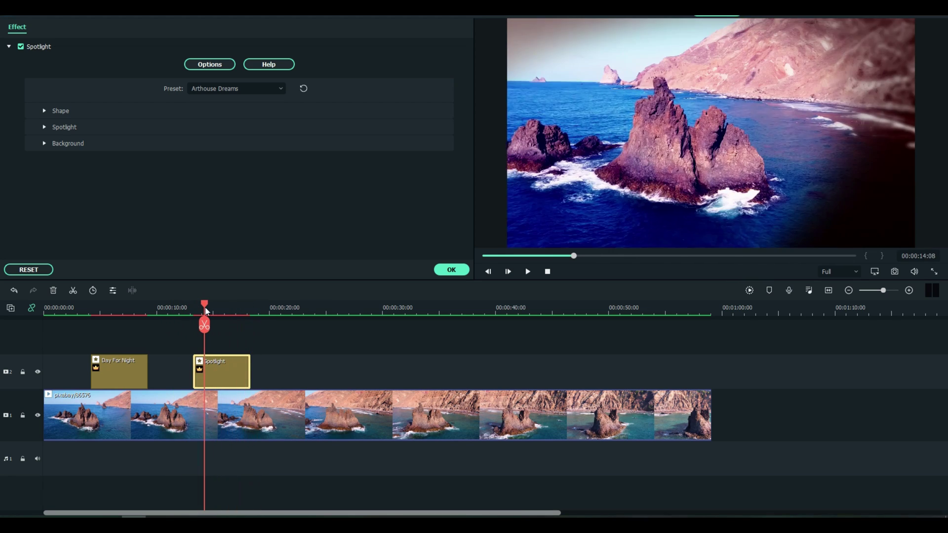
# Extend Spotlight to the video's end, preview it, and shrink the spotlight Size to 38.54.
pyautogui.moveTo(249, 369); pyautogui.dragTo(714, 385)
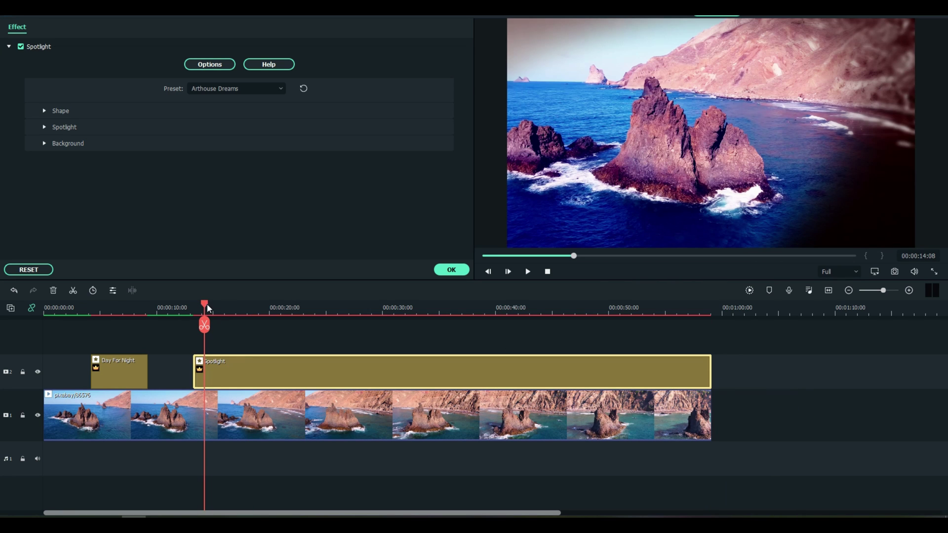
pyautogui.moveTo(207, 308); pyautogui.dragTo(190, 307)
pyautogui.click(528, 272)
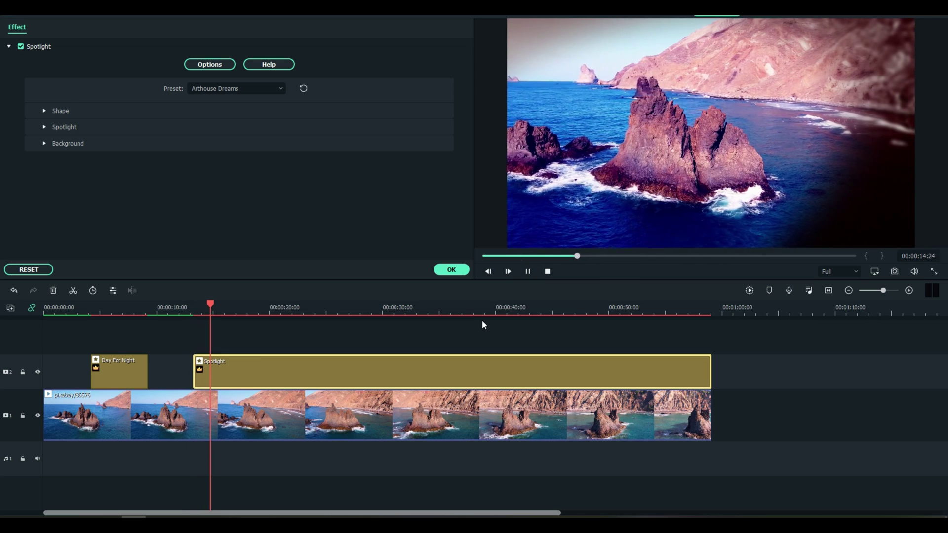
pyautogui.click(44, 110)
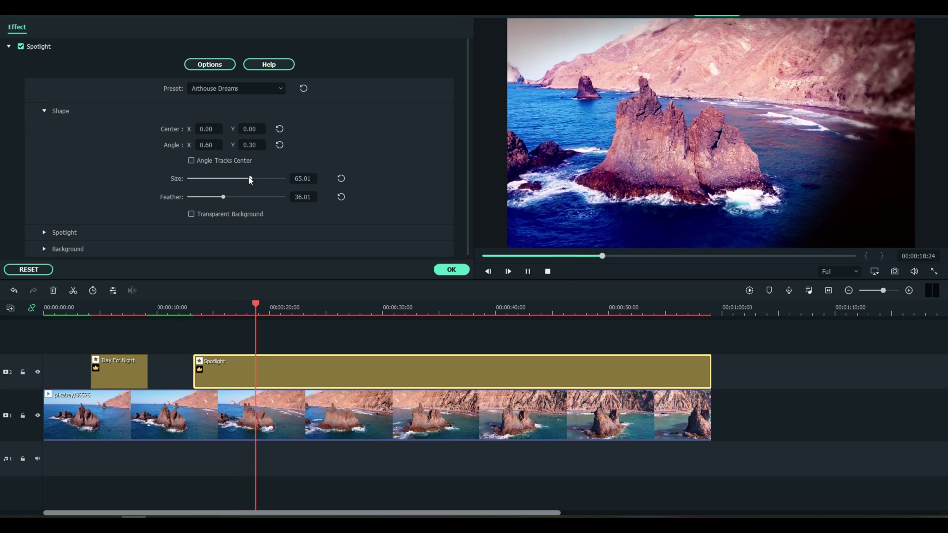
pyautogui.moveTo(250, 180); pyautogui.dragTo(225, 185)
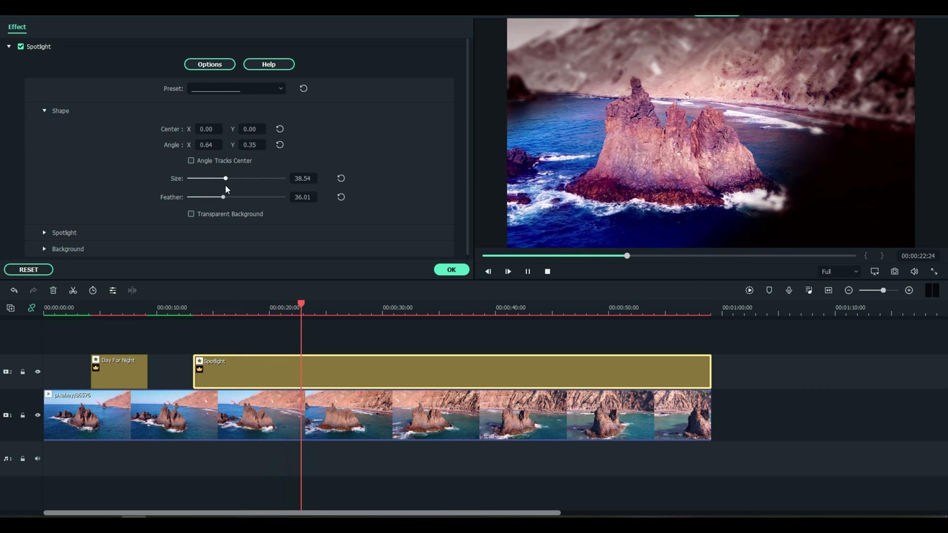
# Close the Spotlight settings and delete the Day For Night and Spotlight effects from track 2.
pyautogui.click(451, 270)
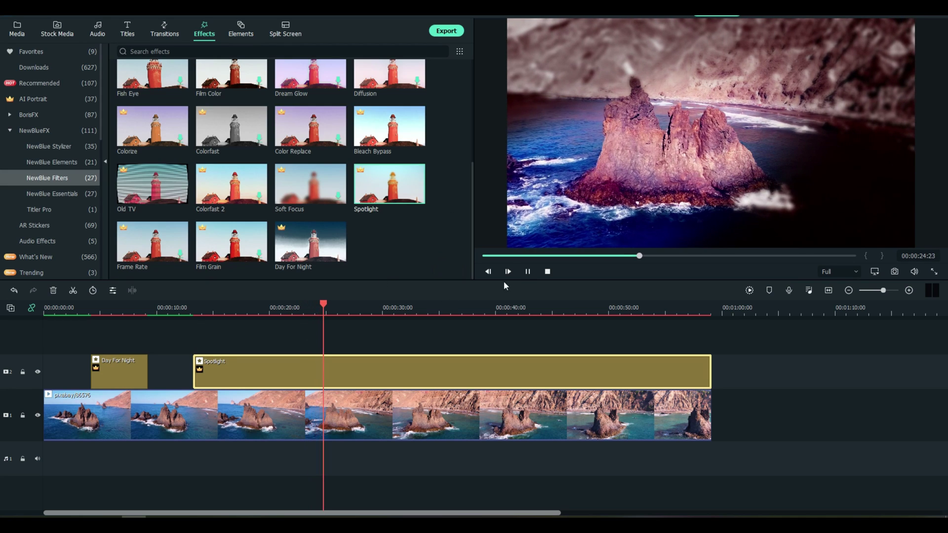
pyautogui.click(527, 271)
pyautogui.moveTo(62, 343); pyautogui.dragTo(237, 365)
pyautogui.press('Delete')
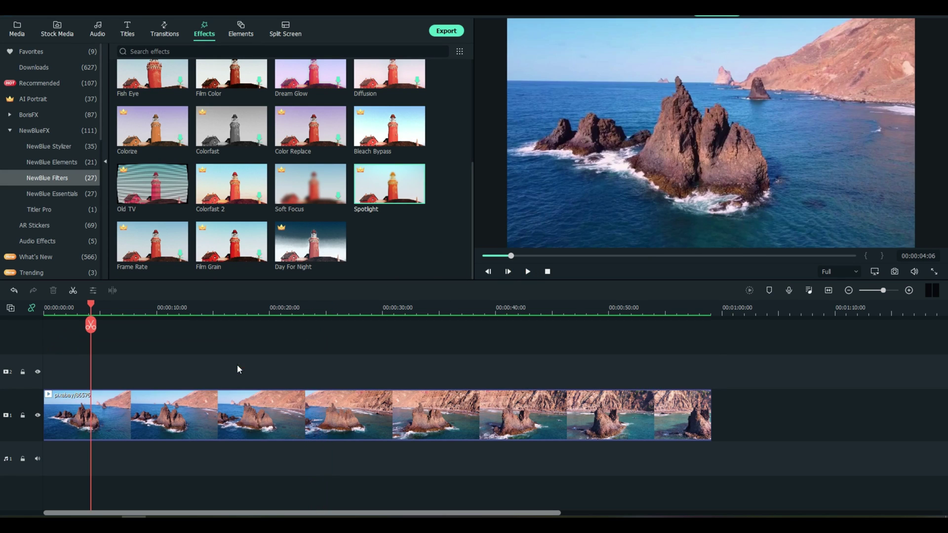
# Download the Video Tuneup Plus effect from NewBlue Essentials.
pyautogui.click(54, 196)
pyautogui.scroll(4, 207, 172)
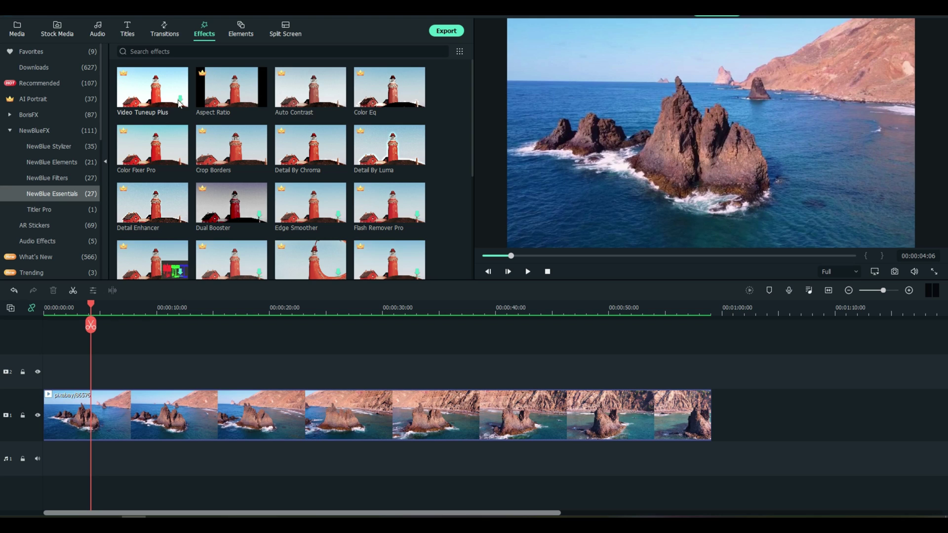
pyautogui.click(179, 101)
# Add Video Tuneup Plus to track 2 near the start and apply its 2 to 1 Blacks preset.
pyautogui.moveTo(137, 91); pyautogui.dragTo(108, 367)
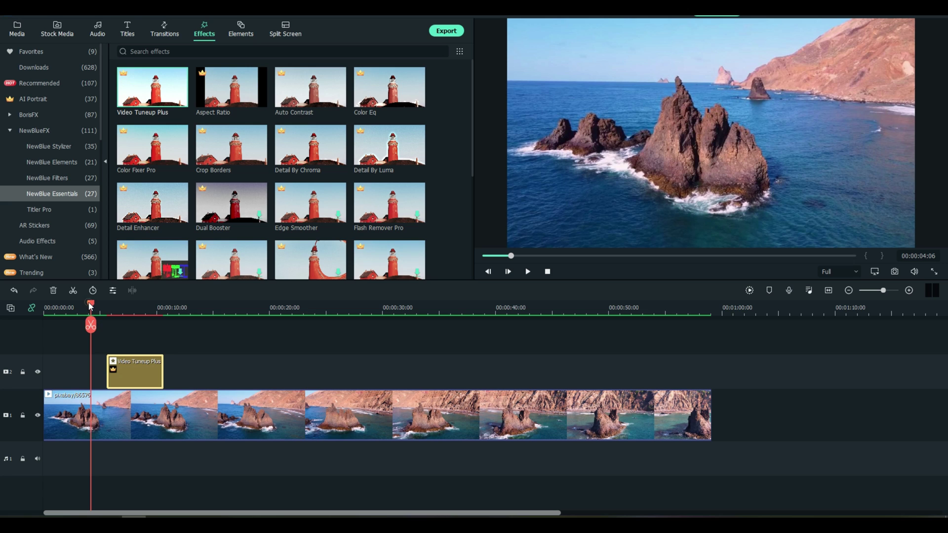
pyautogui.moveTo(94, 309); pyautogui.dragTo(130, 316)
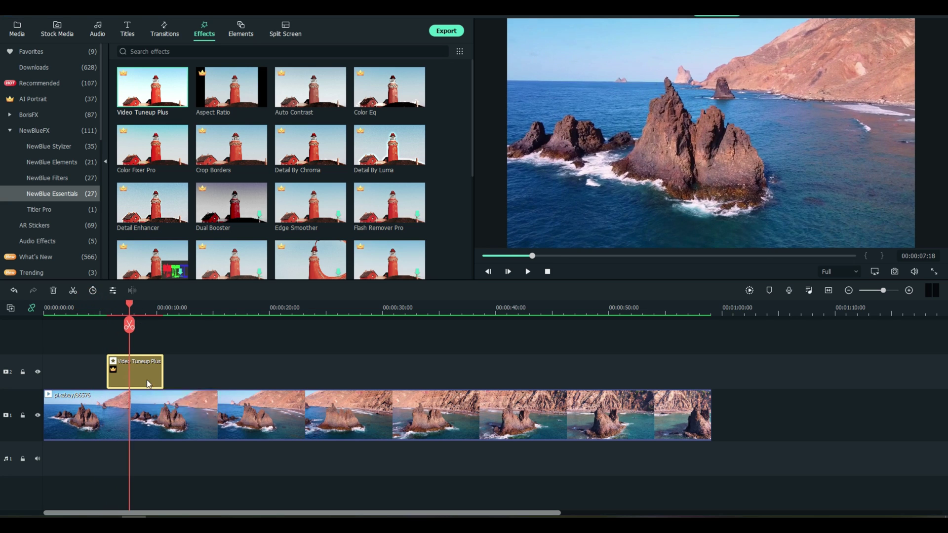
pyautogui.doubleClick(130, 368)
pyautogui.click(233, 89)
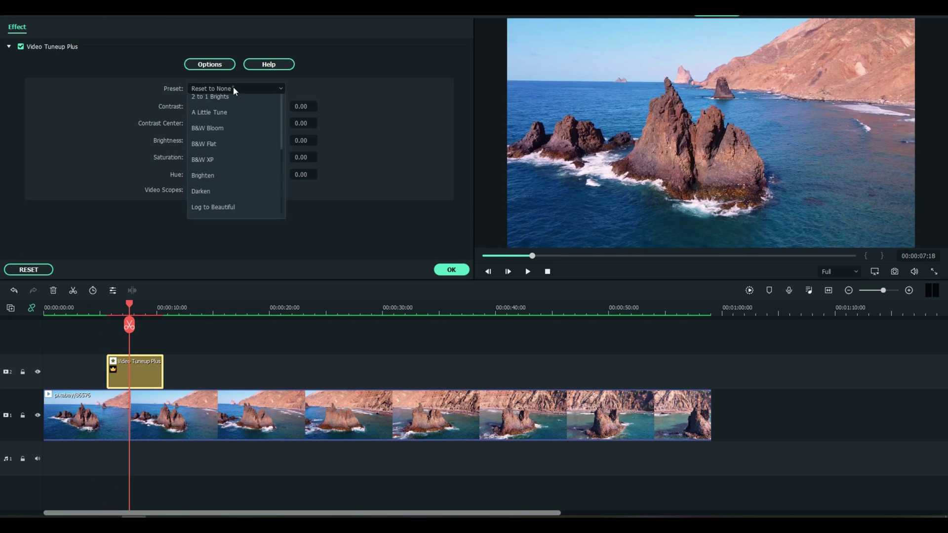
pyautogui.click(228, 122)
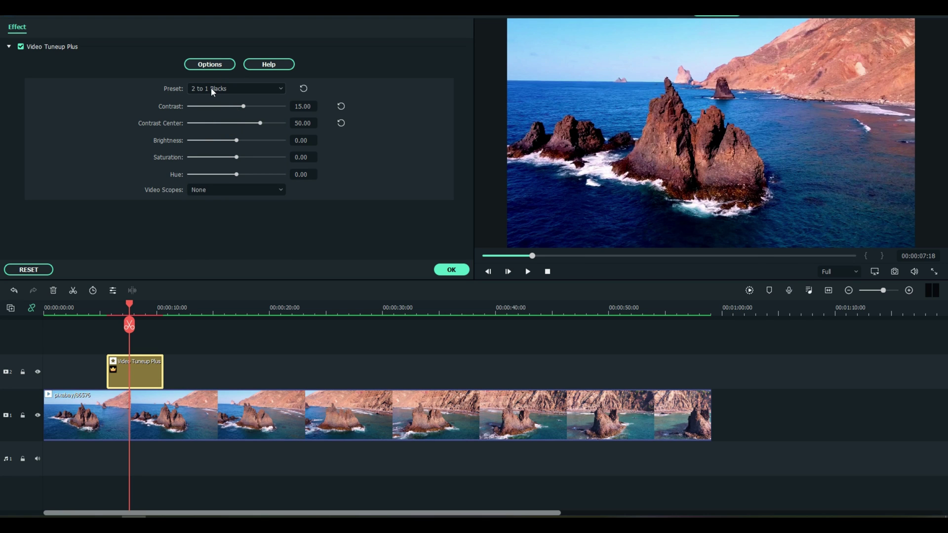
# Stretch Video Tuneup Plus to the video's end, switch to the Washed Out preset, and close the settings.
pyautogui.scroll(-1, 212, 92)
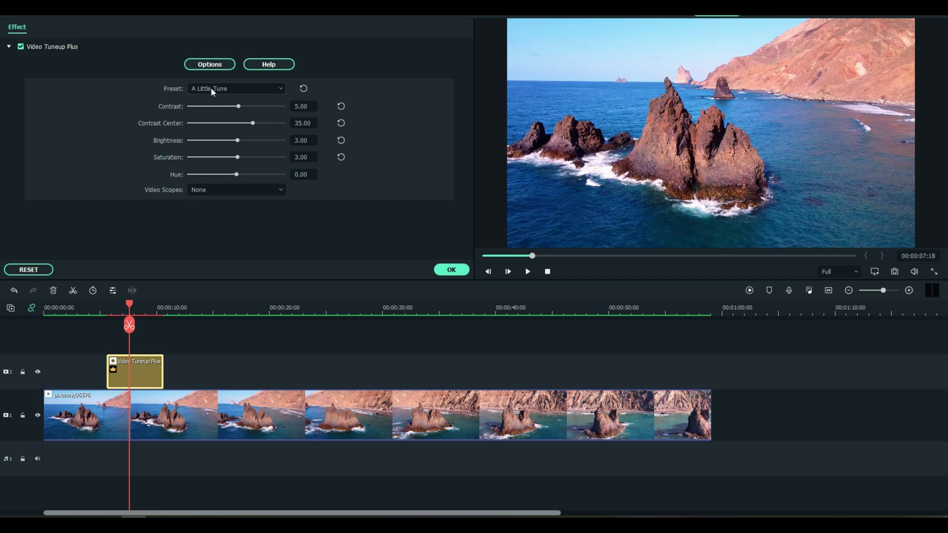
pyautogui.scroll(-1, 214, 88)
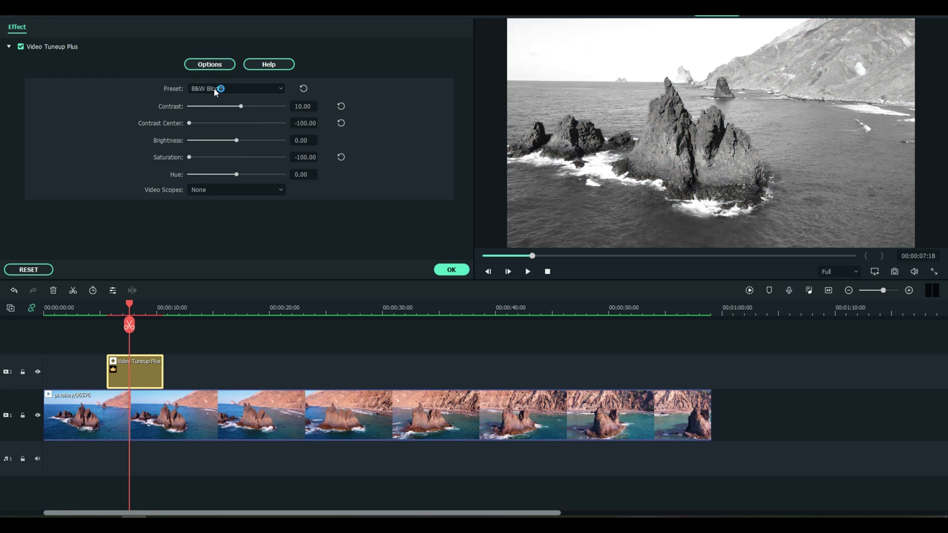
pyautogui.scroll(-1, 229, 88)
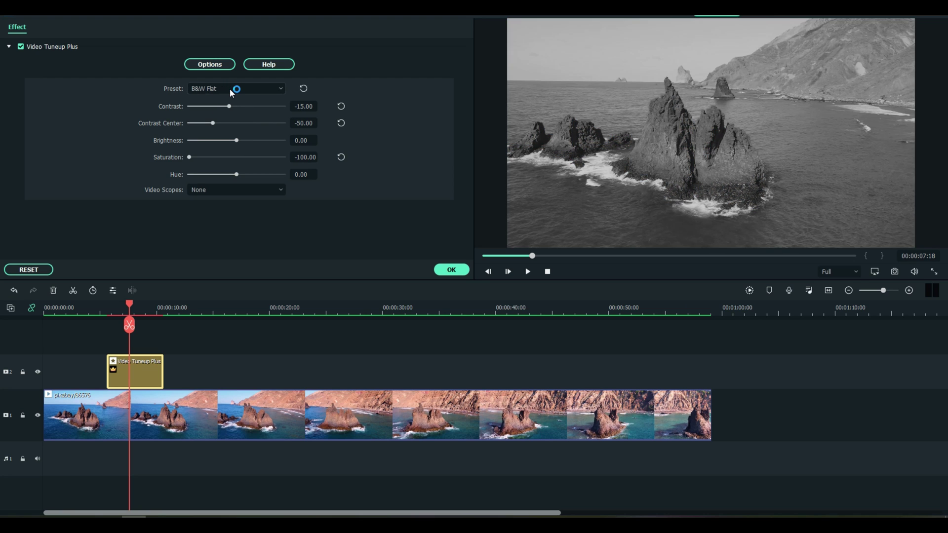
pyautogui.scroll(-1, 229, 87)
pyautogui.scroll(-1, 229, 88)
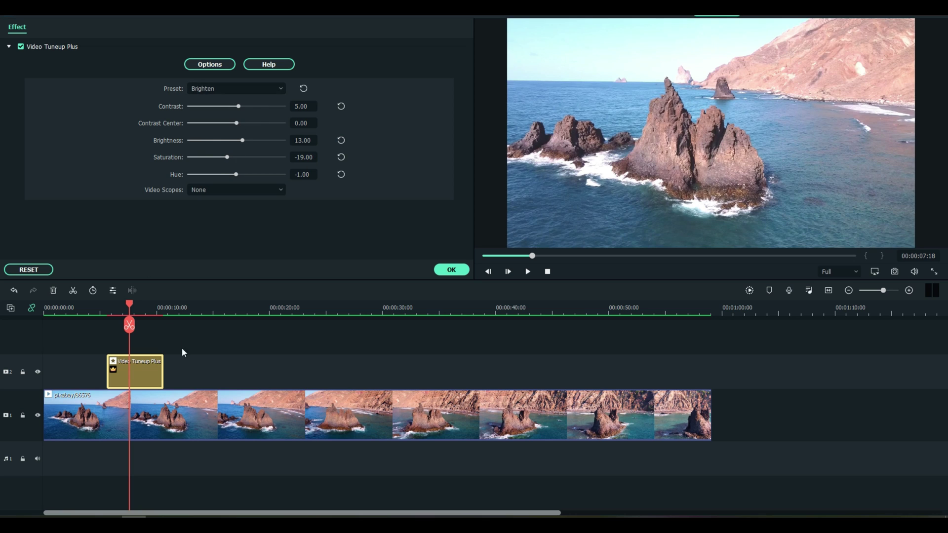
pyautogui.moveTo(163, 365); pyautogui.dragTo(712, 389)
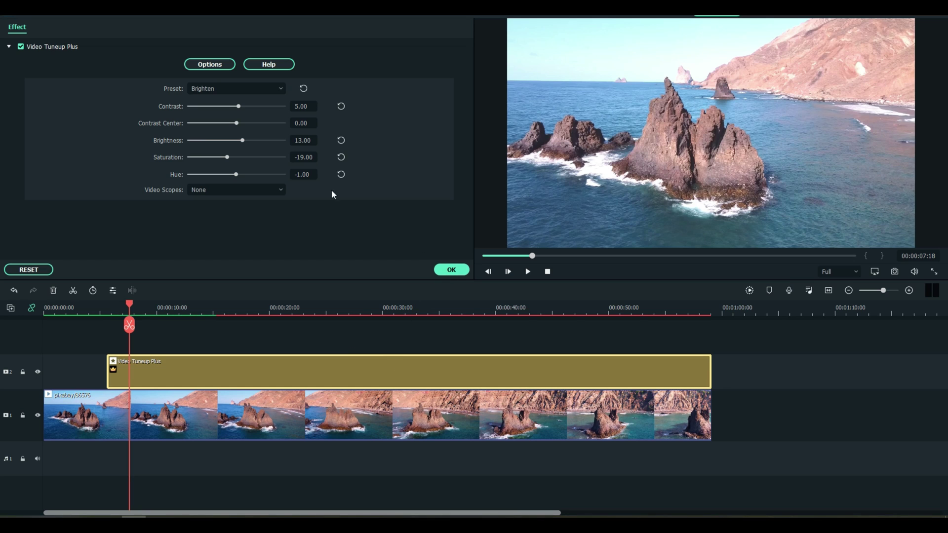
pyautogui.scroll(-3, 245, 221)
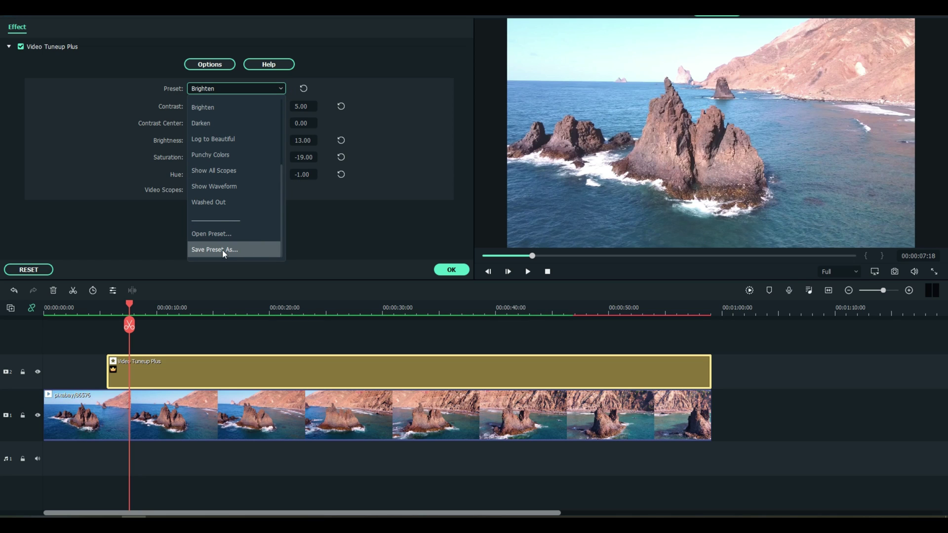
pyautogui.click(209, 202)
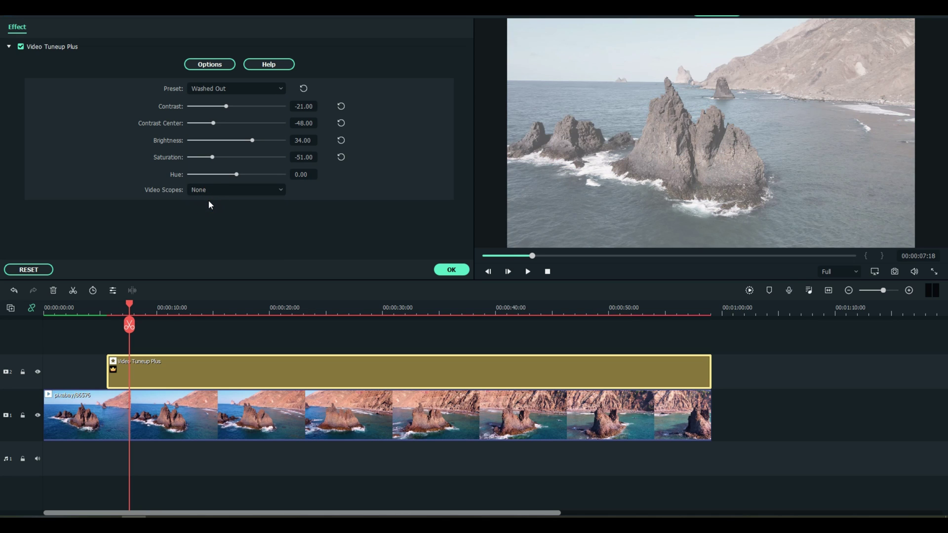
pyautogui.click(451, 269)
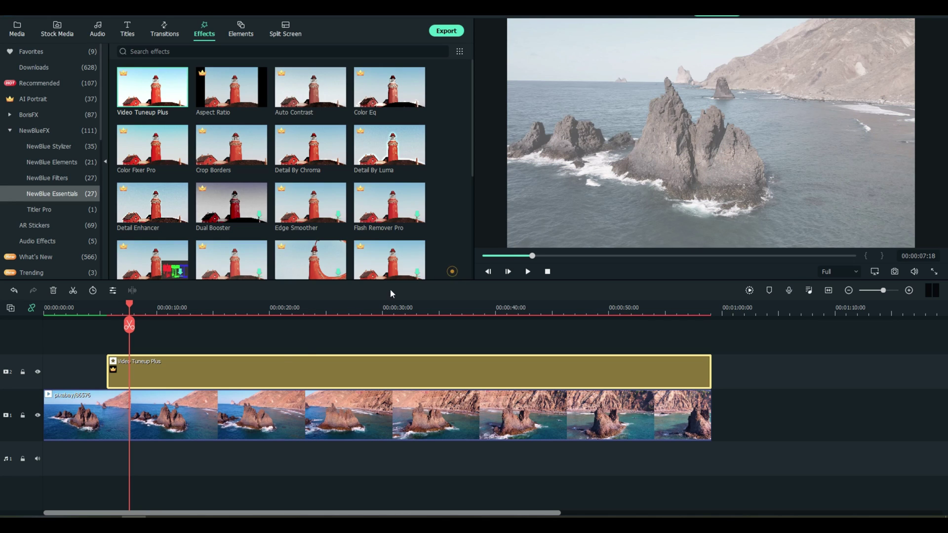
# Delete the Video Tuneup Plus layer and place Detail By Luma on track 2 near 9 seconds.
pyautogui.click(220, 366)
pyautogui.press('Delete')
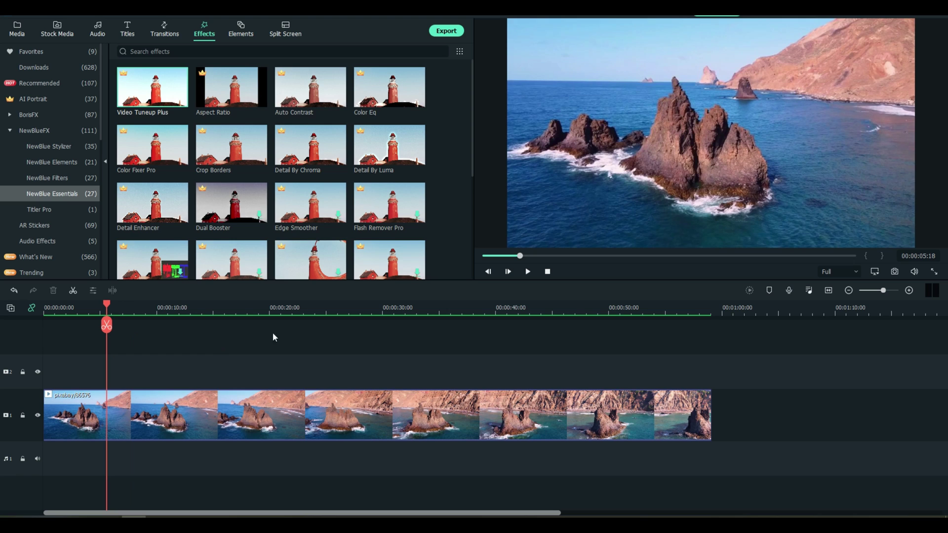
pyautogui.scroll(-4, 342, 208)
pyautogui.scroll(3, 345, 209)
pyautogui.scroll(-3, 359, 183)
pyautogui.scroll(3, 385, 129)
pyautogui.moveTo(378, 151); pyautogui.dragTo(129, 375)
pyautogui.moveTo(108, 305); pyautogui.dragTo(154, 308)
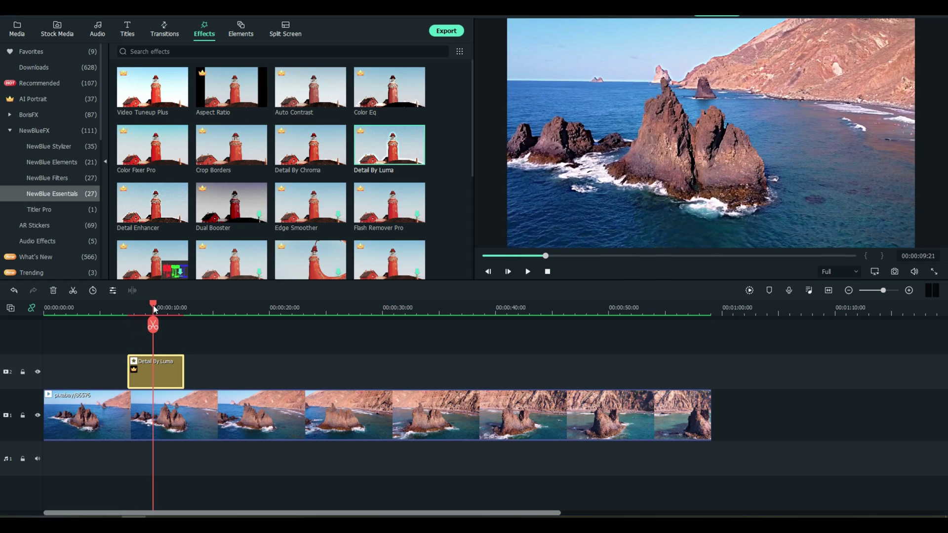
# Try the Crisp the Highs and then Strong Shadows presets in Detail by Luma.
pyautogui.doubleClick(172, 374)
pyautogui.click(215, 89)
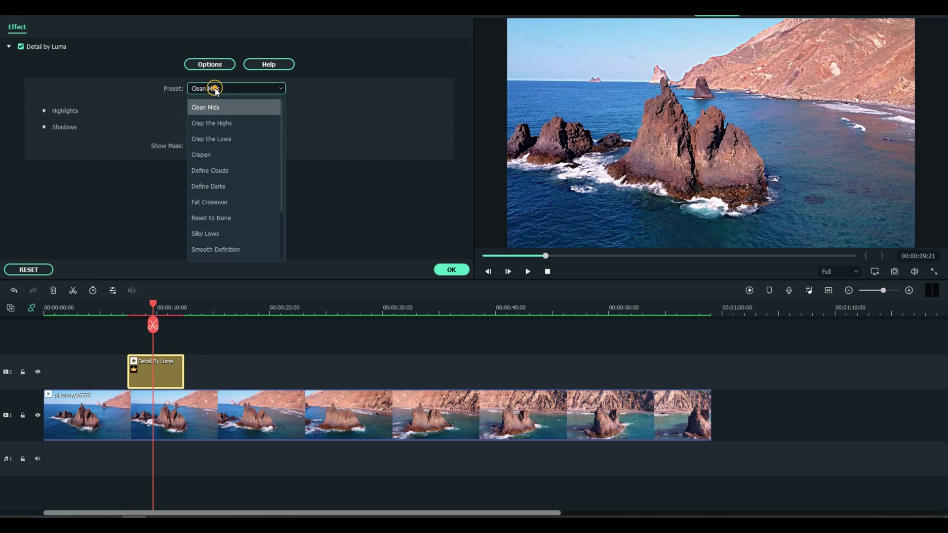
pyautogui.click(221, 123)
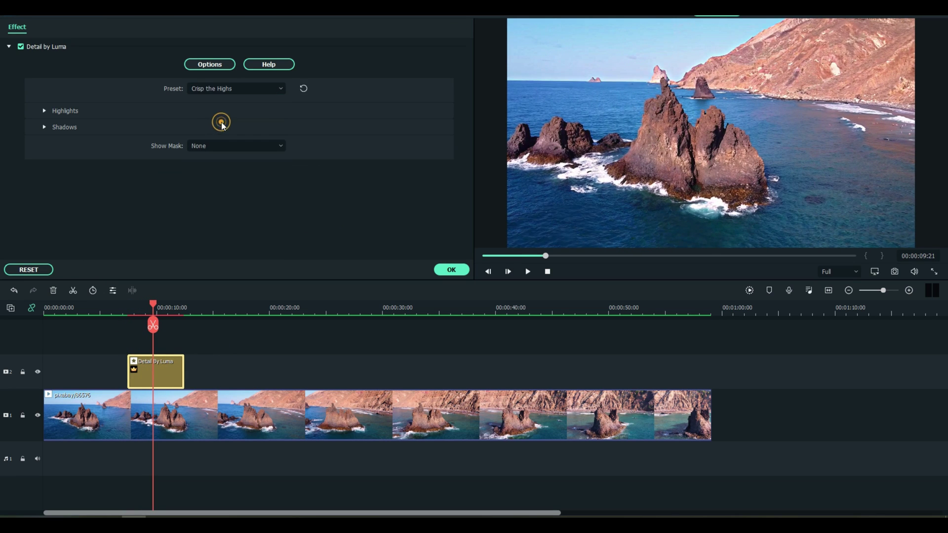
pyautogui.click(216, 90)
pyautogui.scroll(-2, 230, 180)
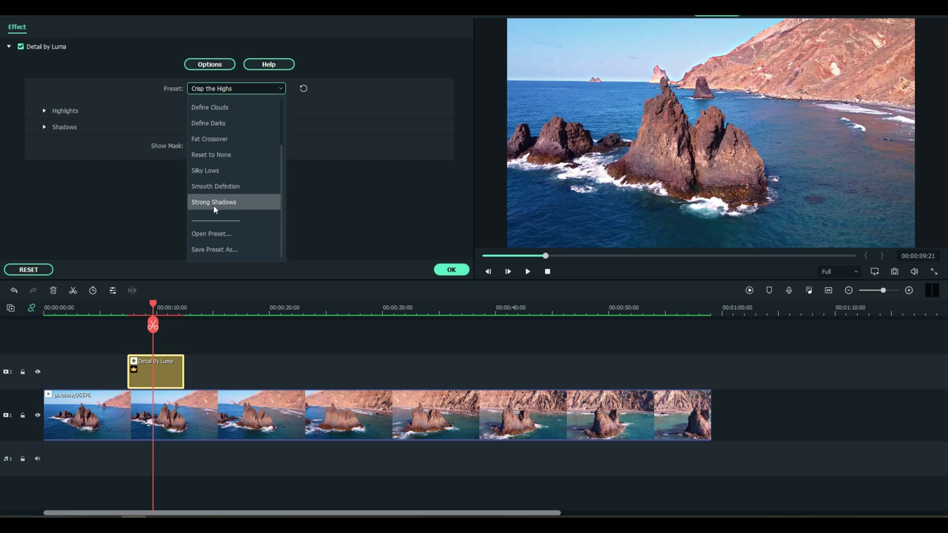
pyautogui.click(213, 206)
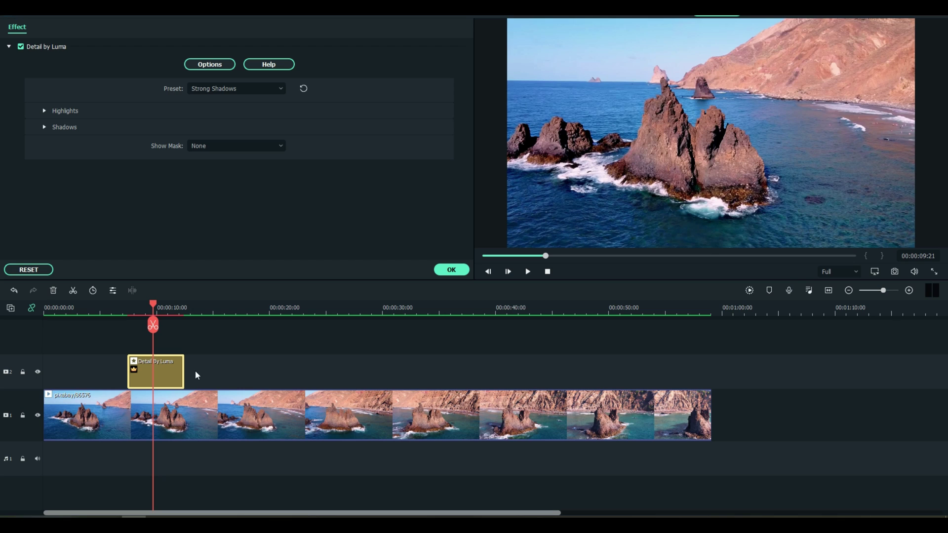
# Preview the highlight mask, turn the mask display off, and confirm the Detail by Luma settings.
pyautogui.click(283, 144)
pyautogui.click(217, 181)
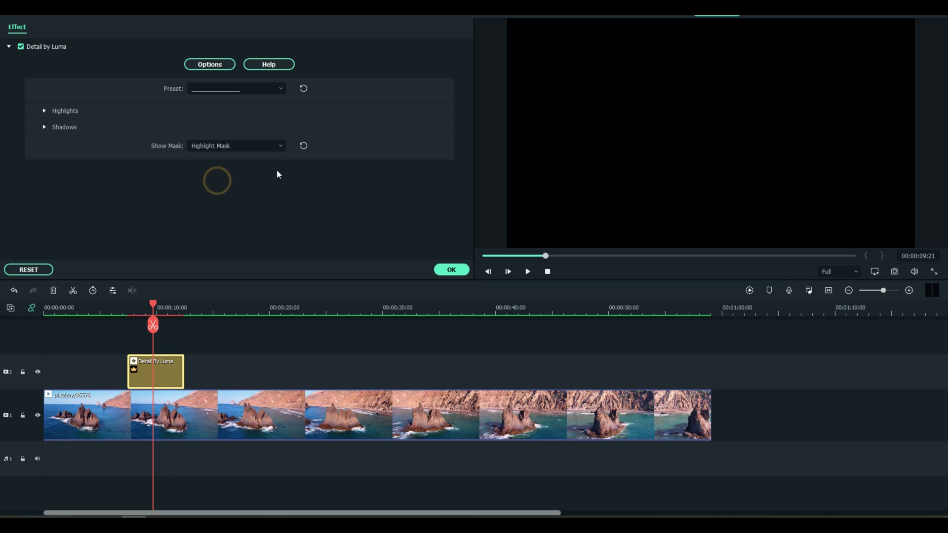
pyautogui.click(280, 146)
pyautogui.click(229, 165)
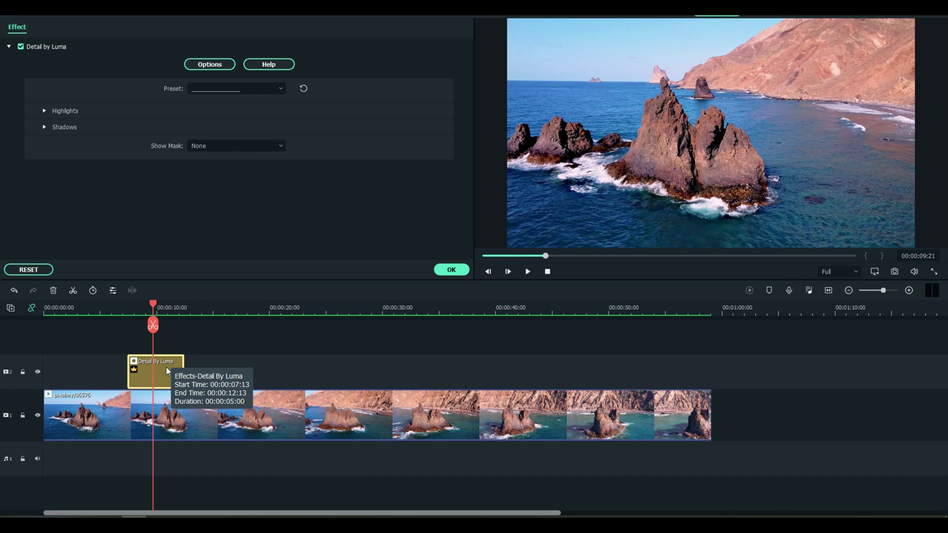
pyautogui.click(450, 270)
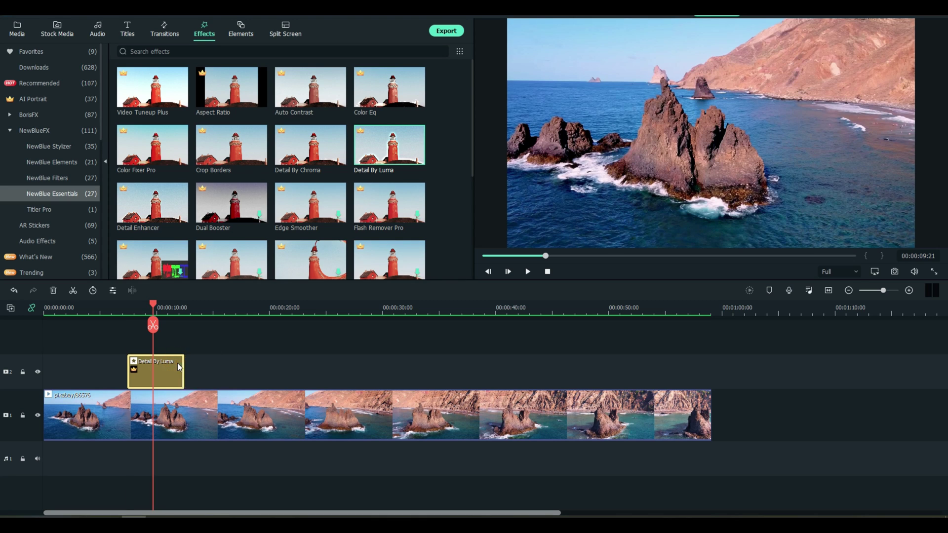
# Delete the Detail By Luma layer and drop Detail By Luma directly onto the coastal clip.
pyautogui.press('Delete')
pyautogui.moveTo(383, 147)
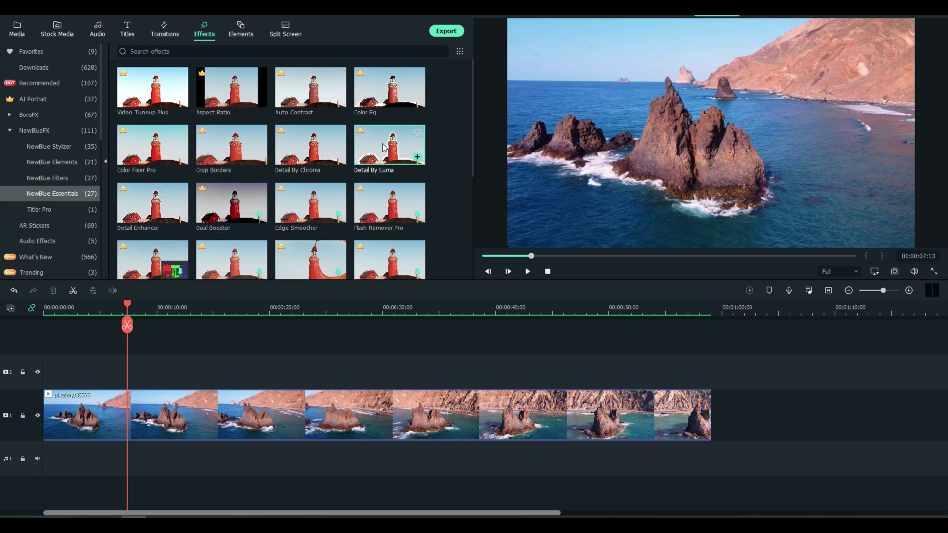
pyautogui.moveTo(383, 147); pyautogui.dragTo(266, 414)
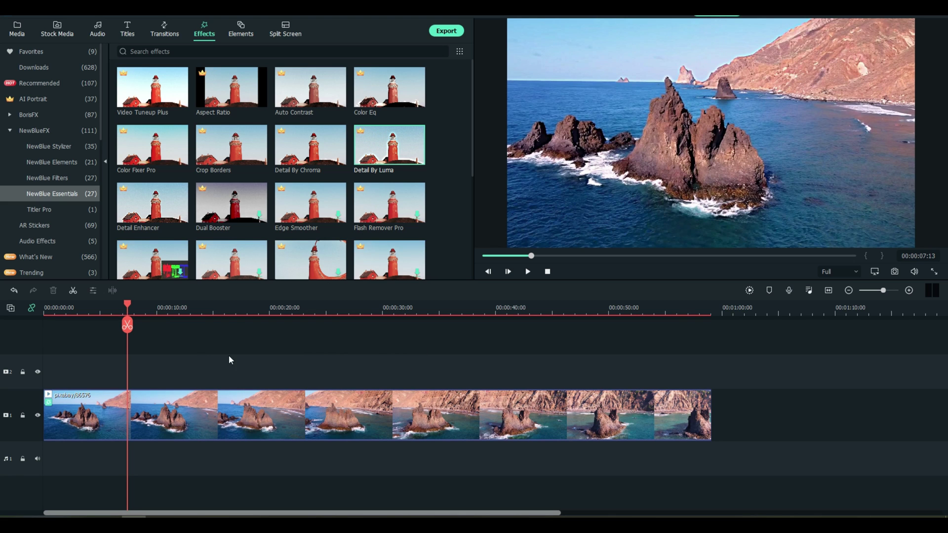
# Set the clip's Detail by Luma effect to the Crispen preset and confirm.
pyautogui.doubleClick(215, 413)
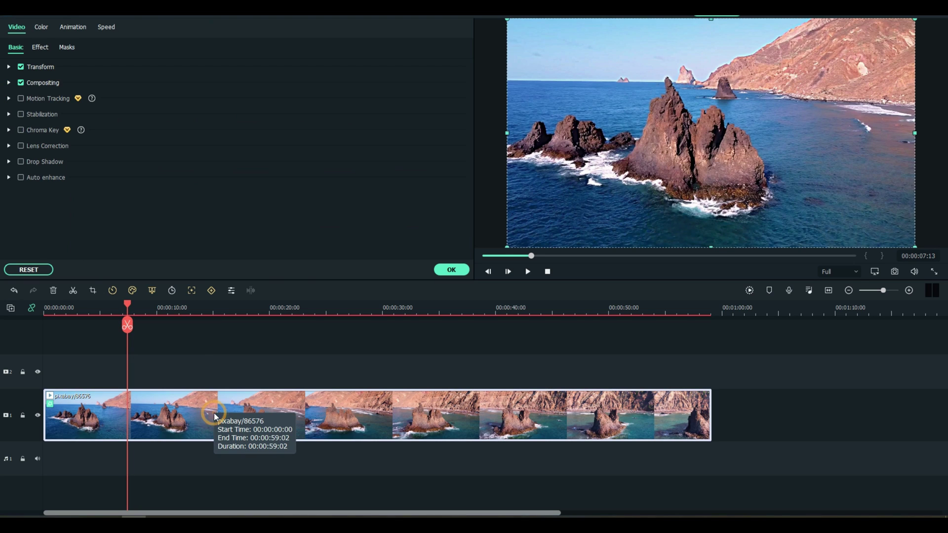
pyautogui.click(40, 48)
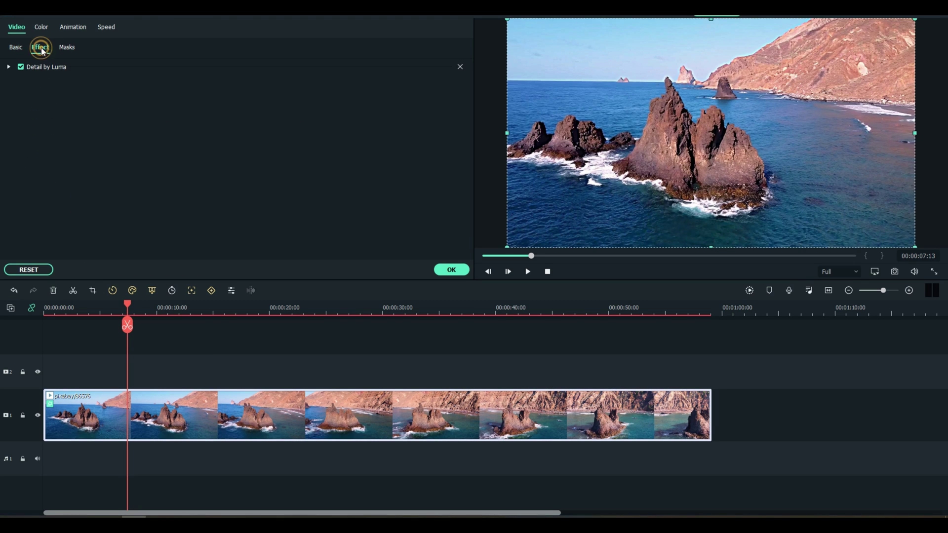
pyautogui.click(9, 66)
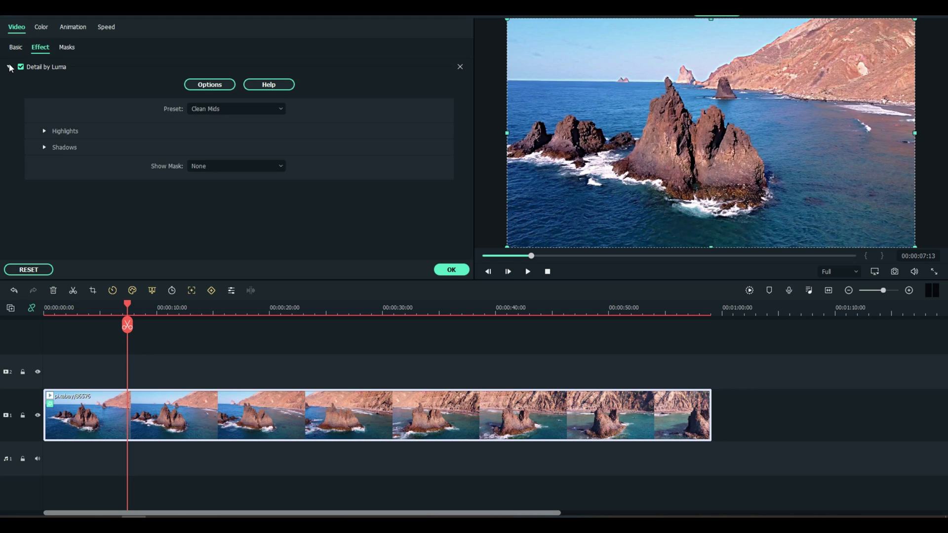
pyautogui.click(206, 109)
pyautogui.click(211, 175)
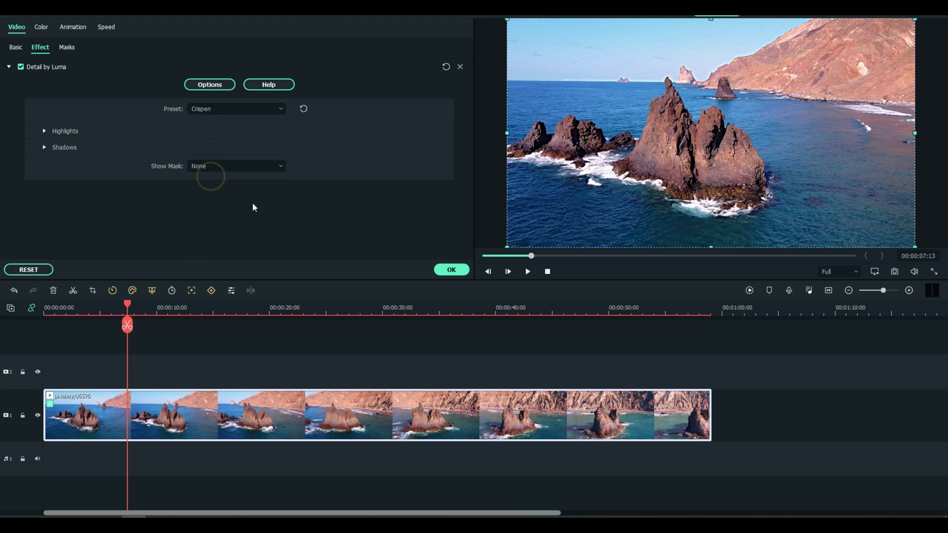
pyautogui.click(457, 270)
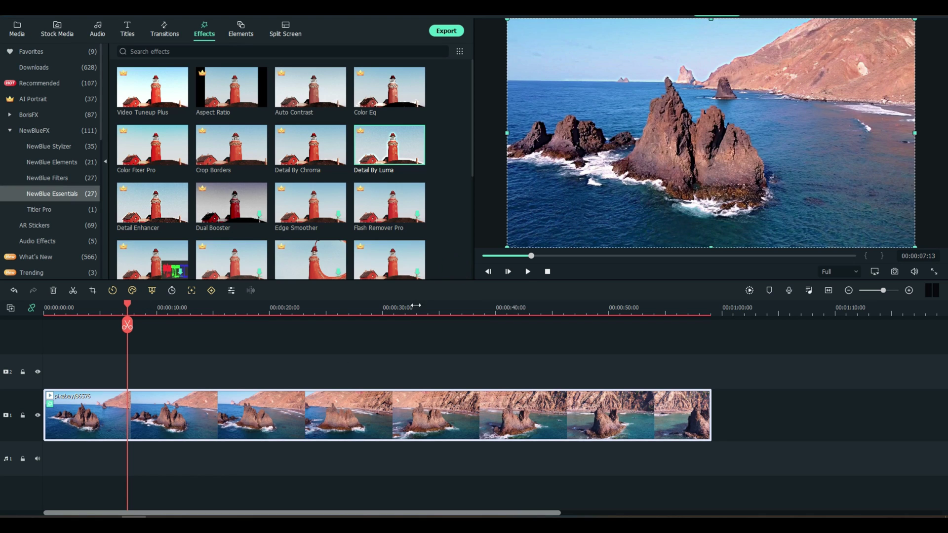
# Cancel the preview render and play the clip from the start to review the effect.
pyautogui.click(753, 291)
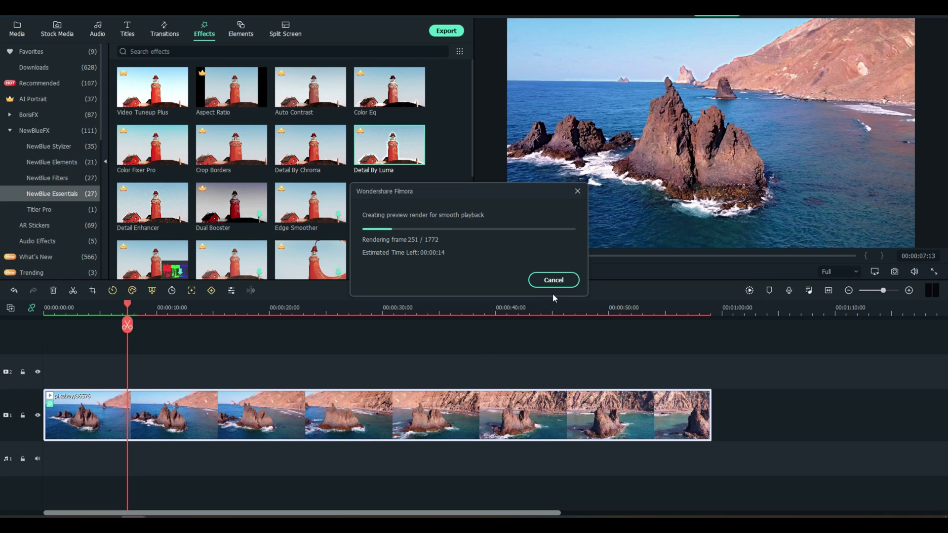
pyautogui.click(556, 280)
pyautogui.moveTo(127, 305); pyautogui.dragTo(45, 305)
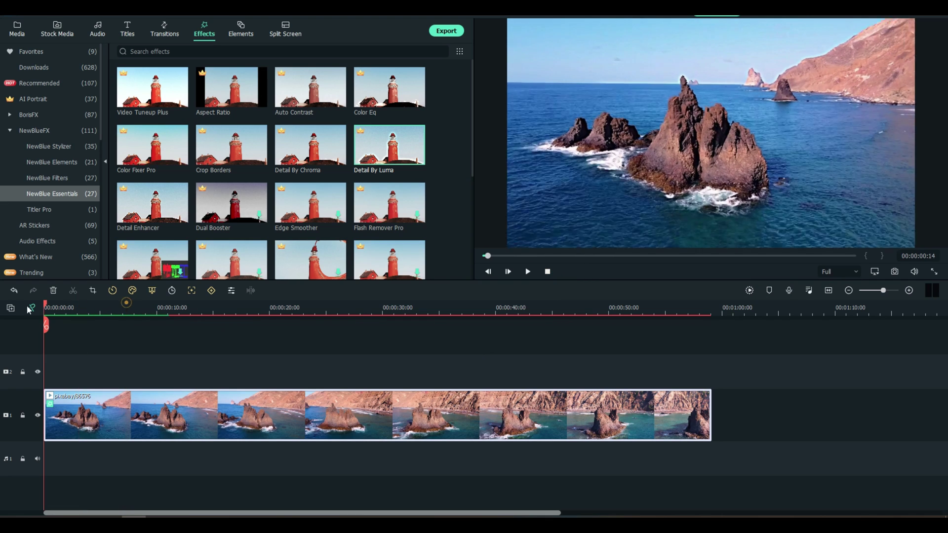
pyautogui.click(526, 272)
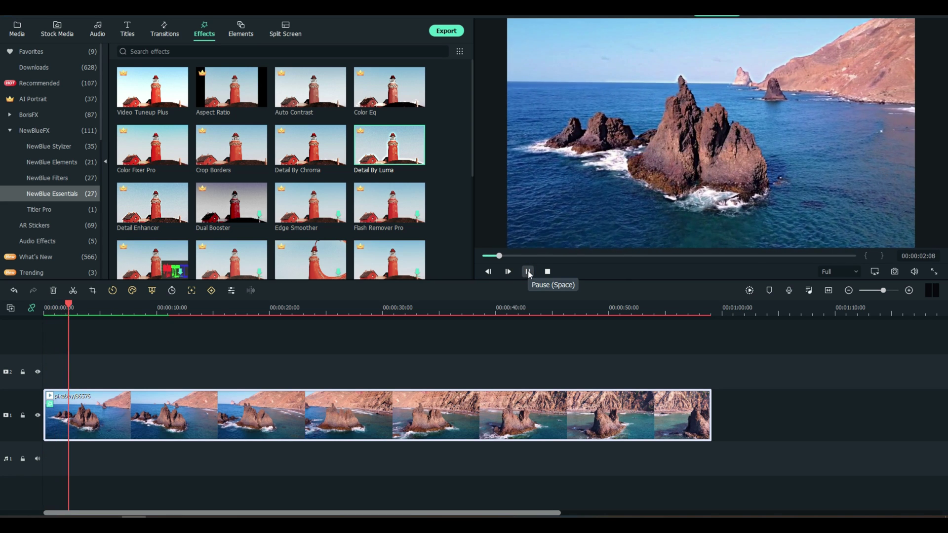
pyautogui.click(528, 272)
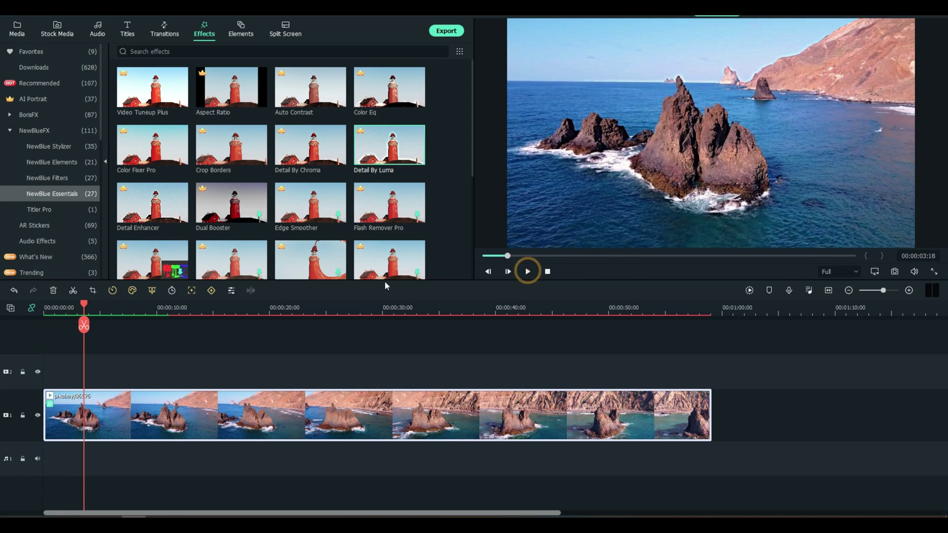
# Add the Titler Pro 7 3D Title to track 2 and move the playhead to about 8.5 seconds.
pyautogui.click(37, 212)
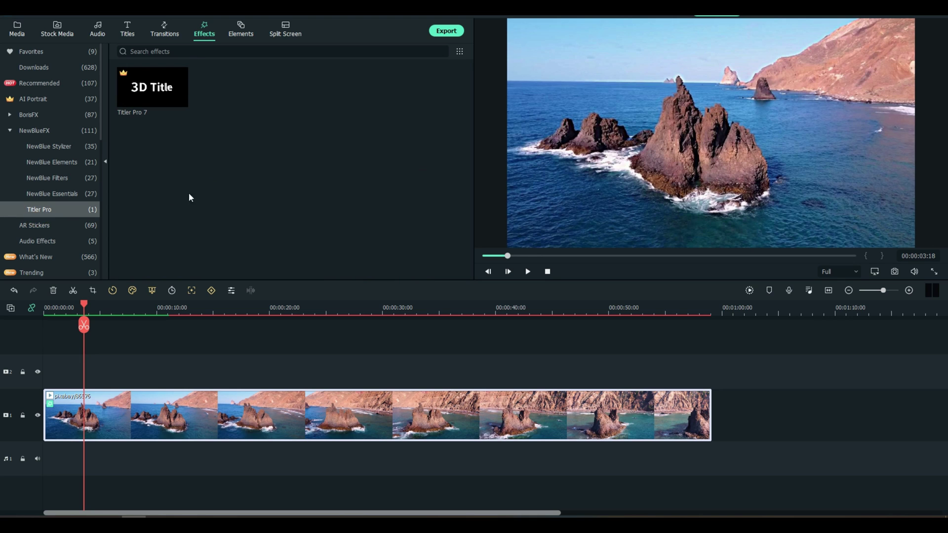
pyautogui.click(546, 271)
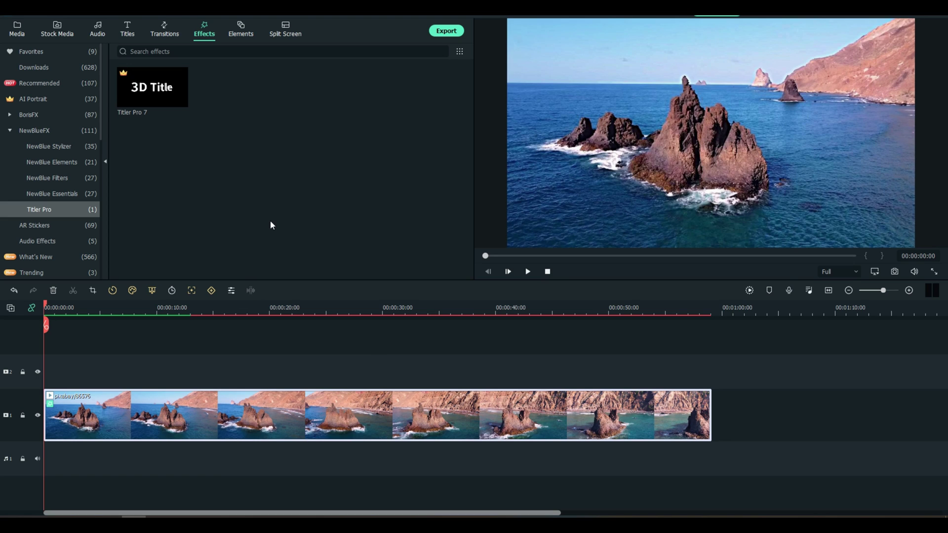
pyautogui.moveTo(153, 92)
pyautogui.moveTo(154, 91); pyautogui.dragTo(114, 371)
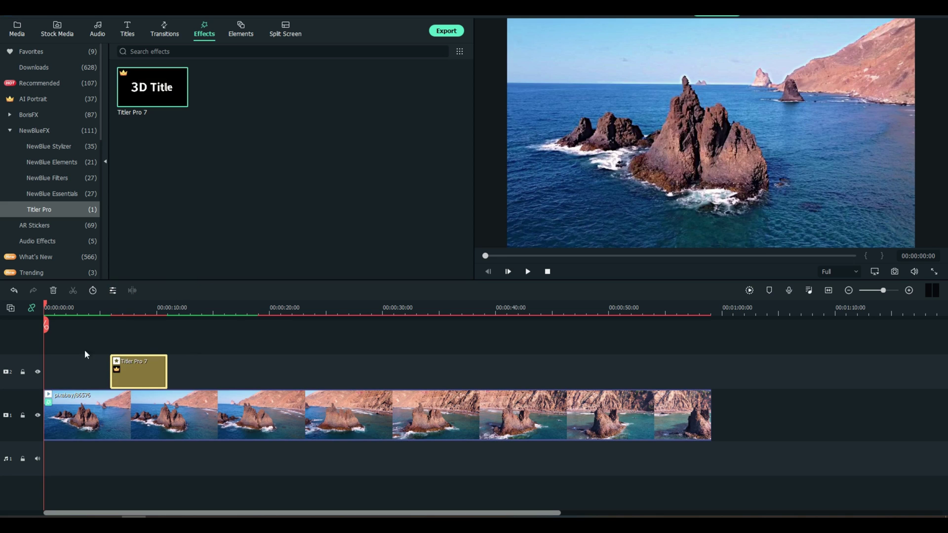
pyautogui.moveTo(45, 324); pyautogui.dragTo(140, 325)
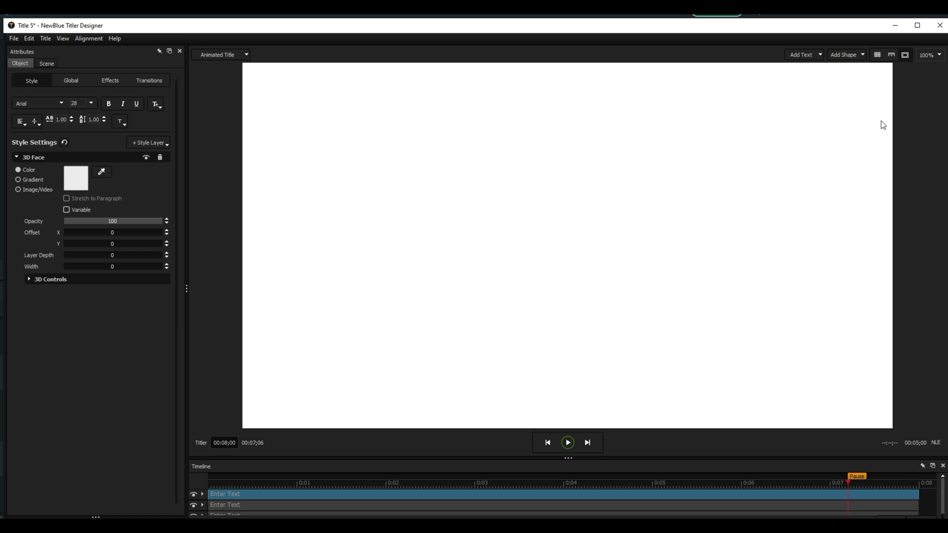
# Close the title designer, move to about 8 seconds, and re-expand NewBlueFX to show NewBlue Stylizer.
pyautogui.click(939, 25)
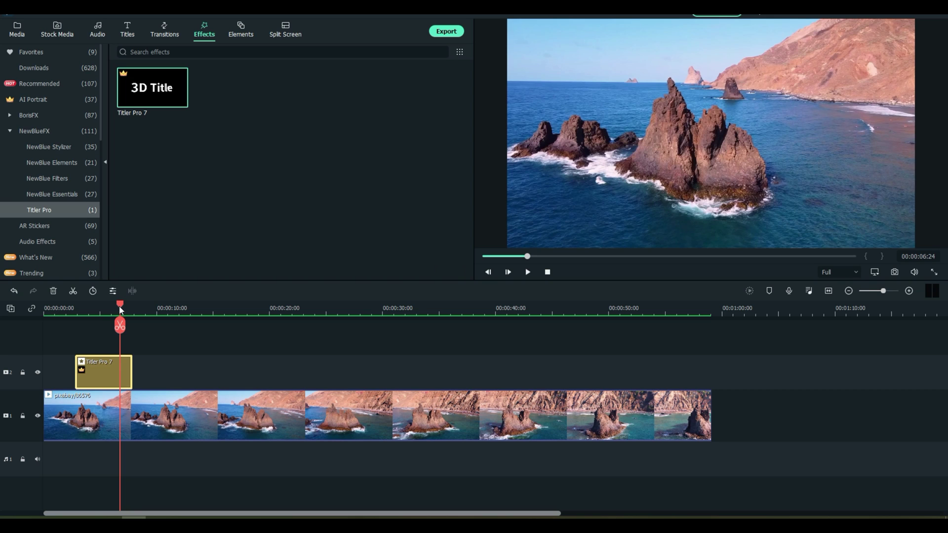
pyautogui.moveTo(120, 304); pyautogui.dragTo(136, 304)
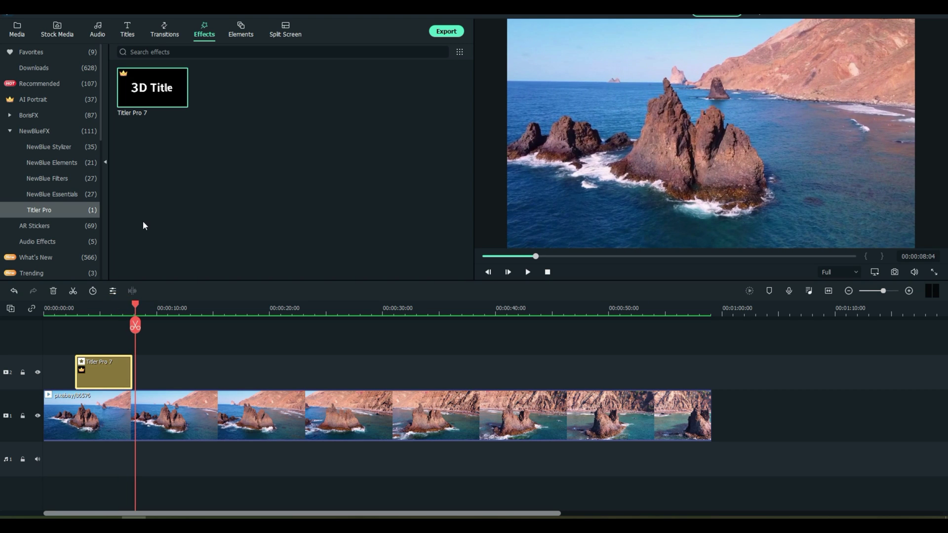
pyautogui.click(34, 132)
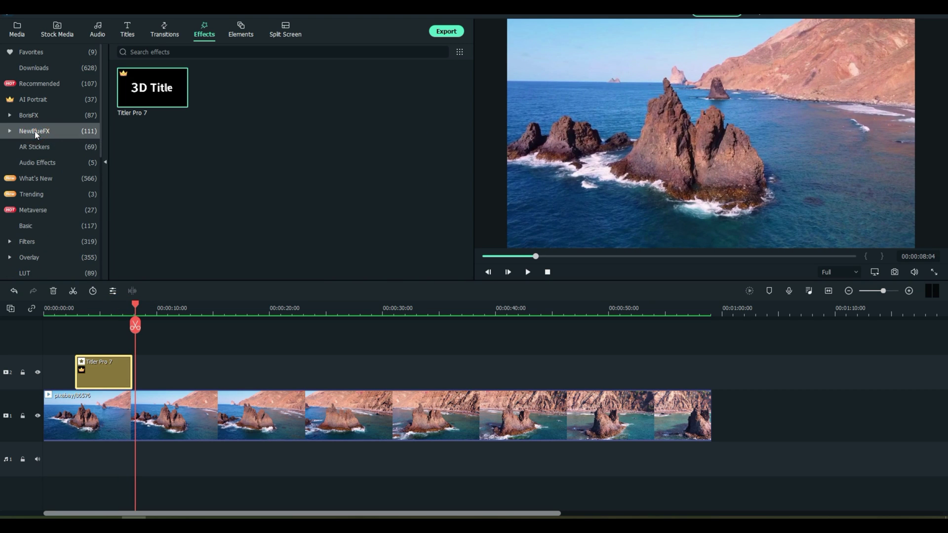
pyautogui.click(35, 131)
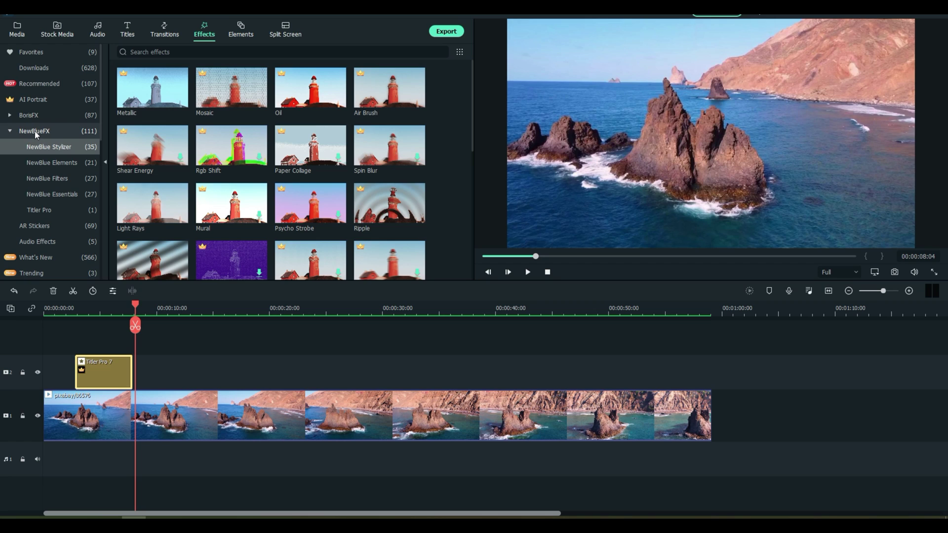